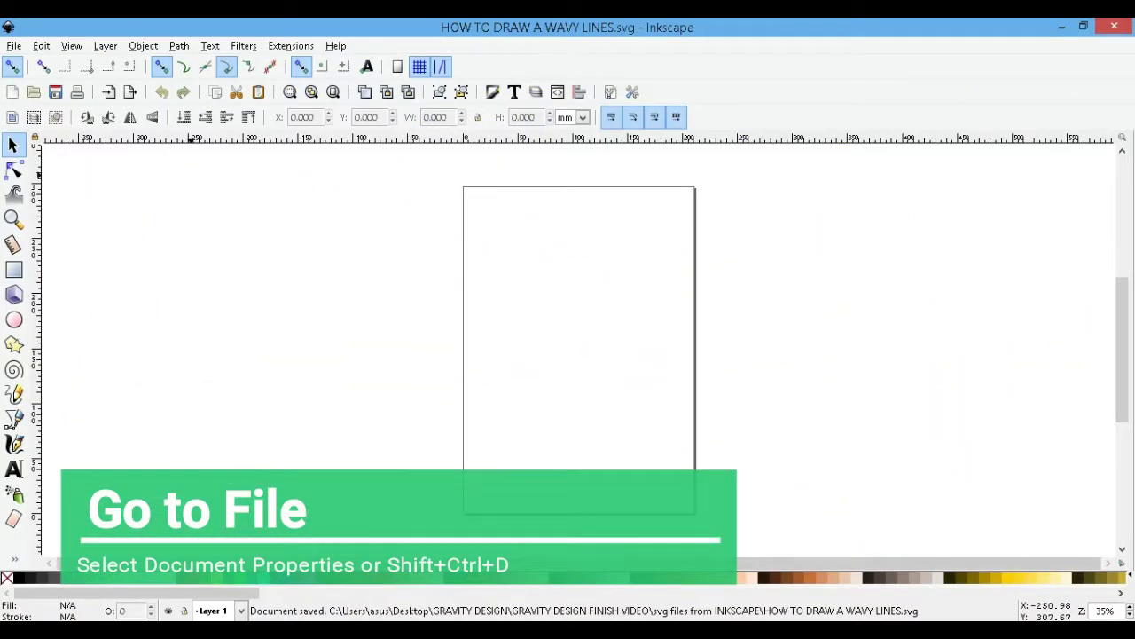
Bring up the File menu on the blank canvas to reach Document Properties.
left_click(14, 45)
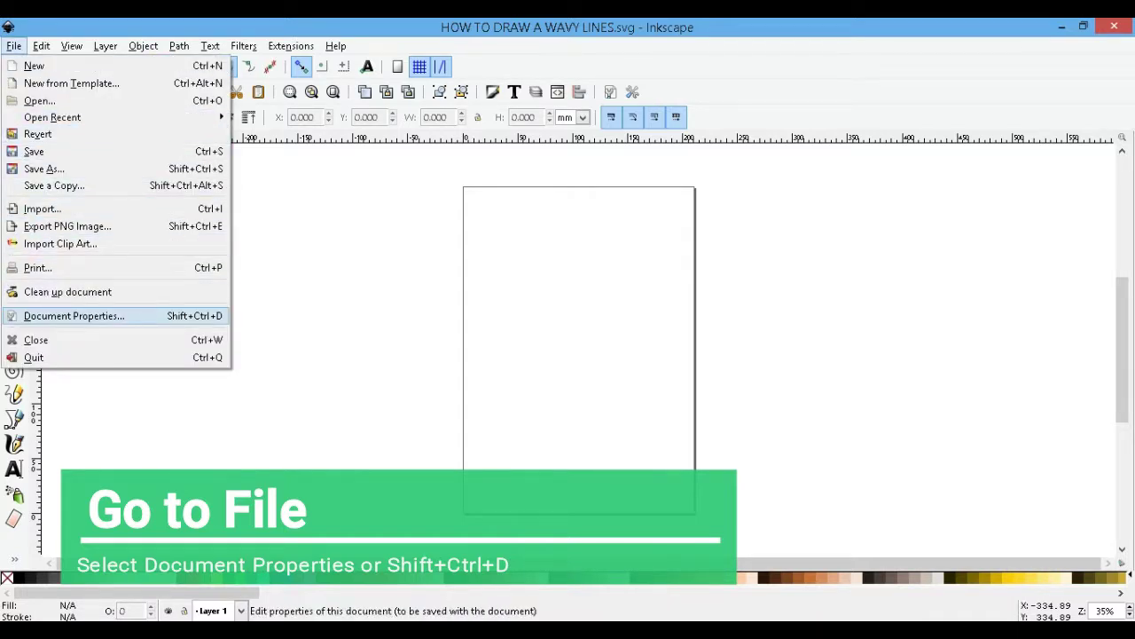
Set the document display units to px and hide the page border.
left_click(74, 316)
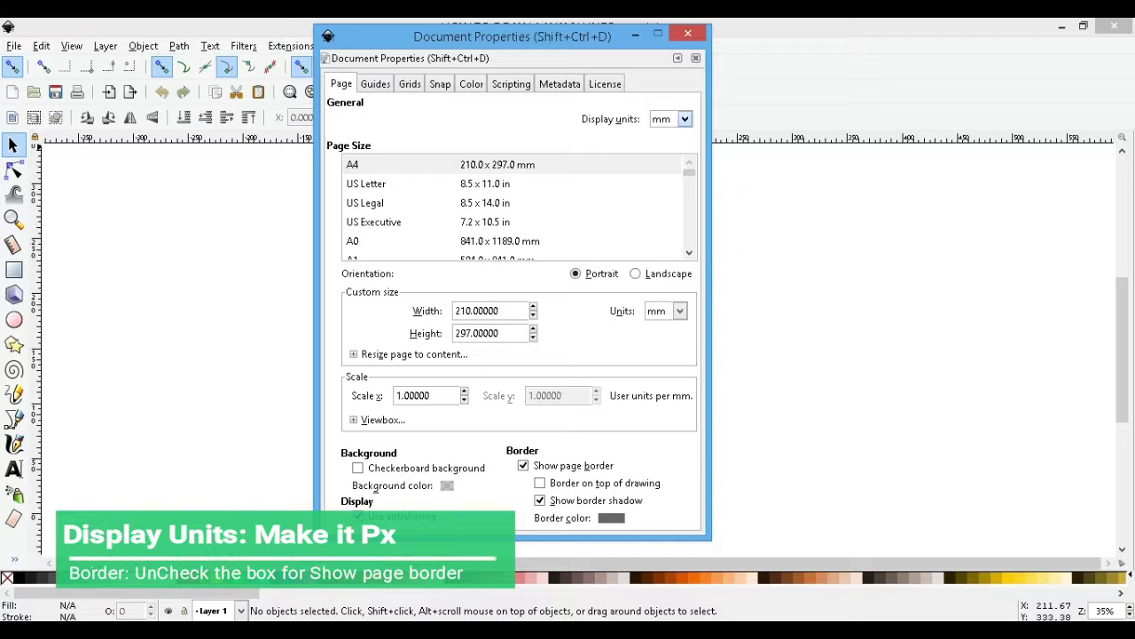
left_click(663, 119)
left_click(661, 190)
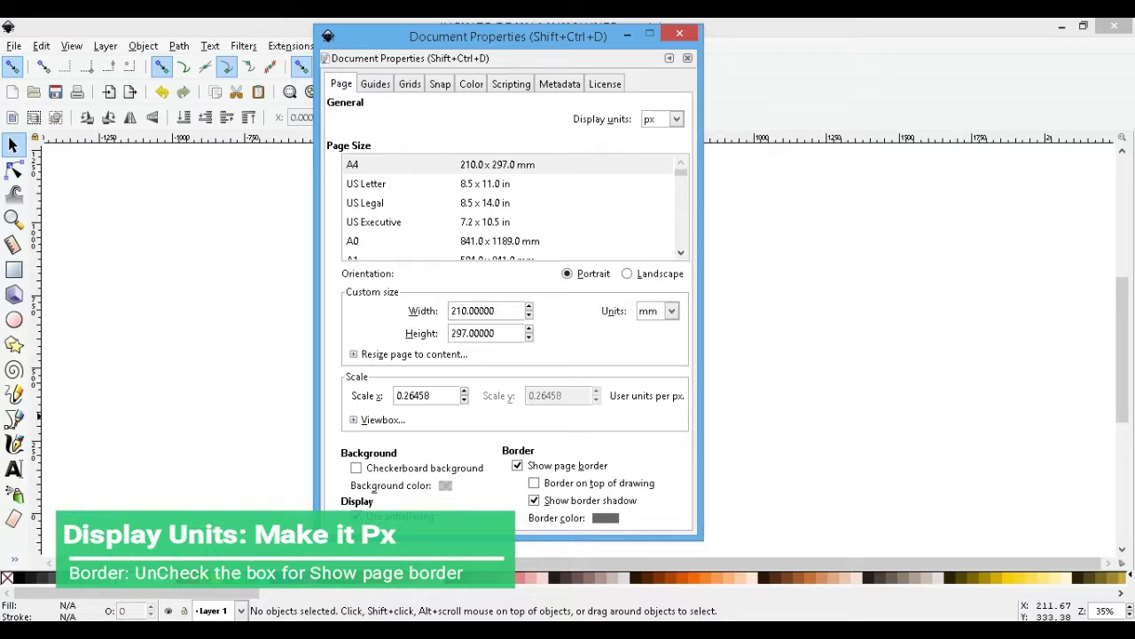
left_click(517, 466)
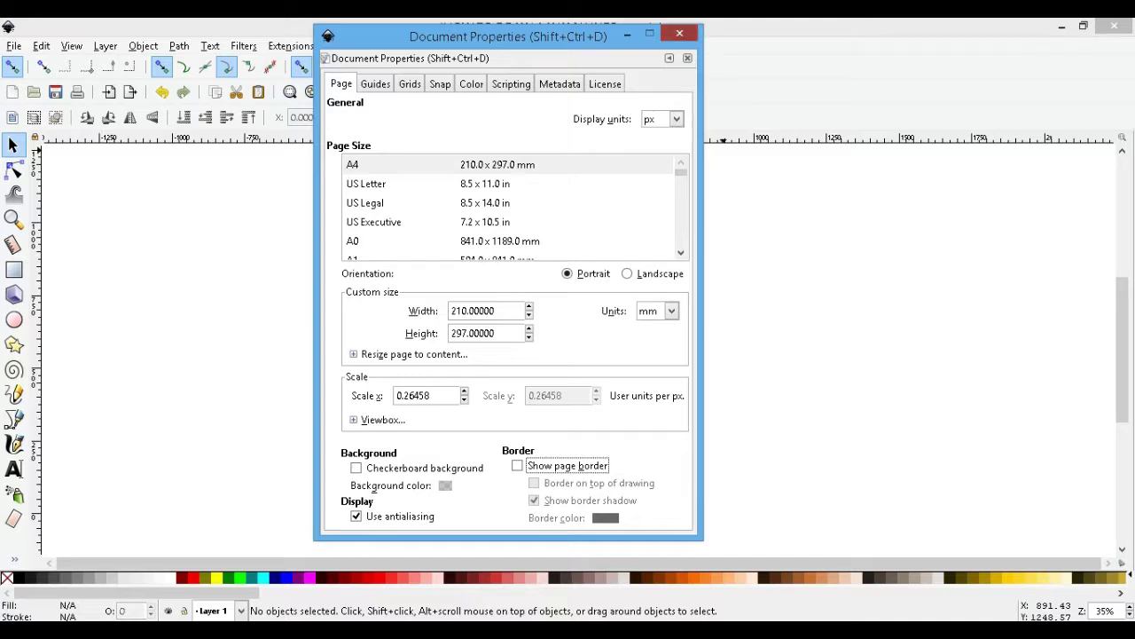
left_click(679, 32)
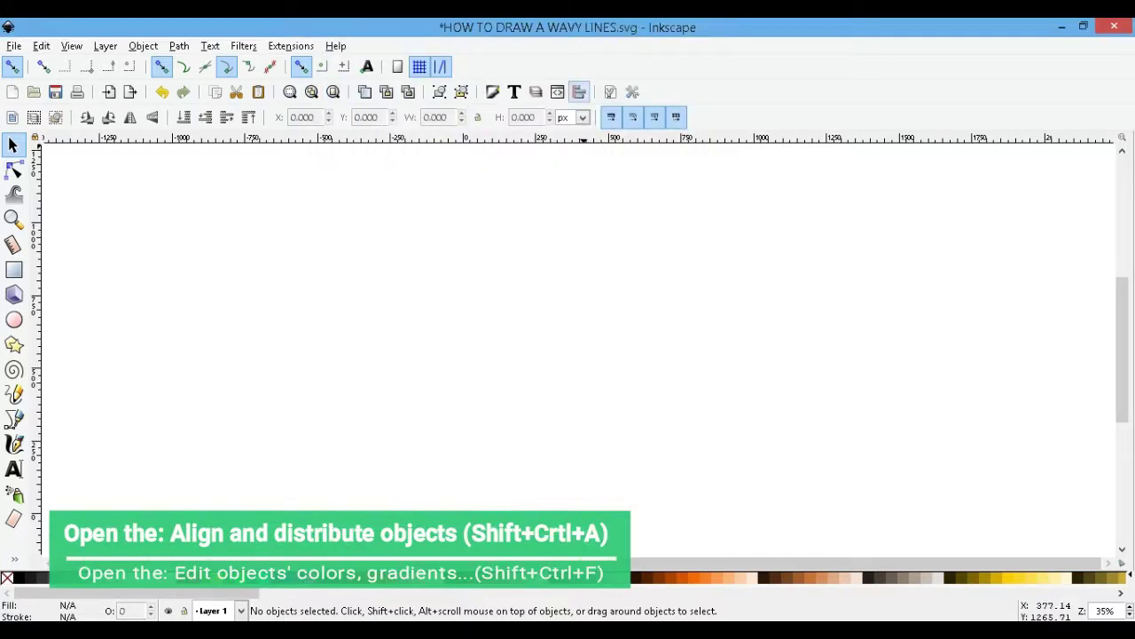
Dock the Align and Distribute and Fill and Stroke panels, and zoom to 1:1.
left_click(579, 93)
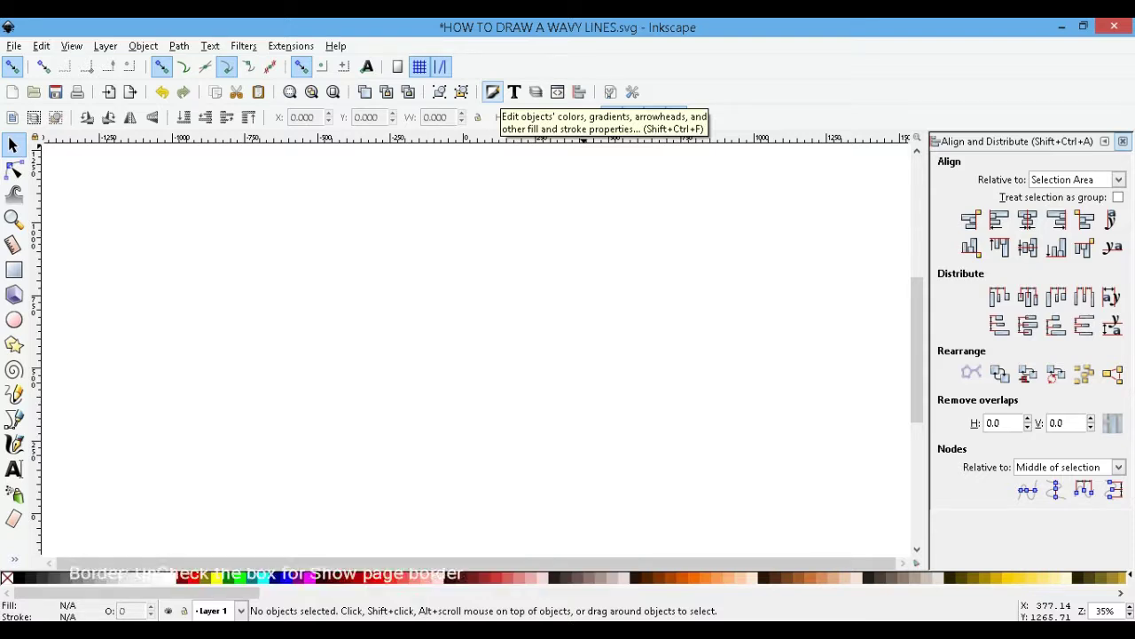
left_click(492, 92)
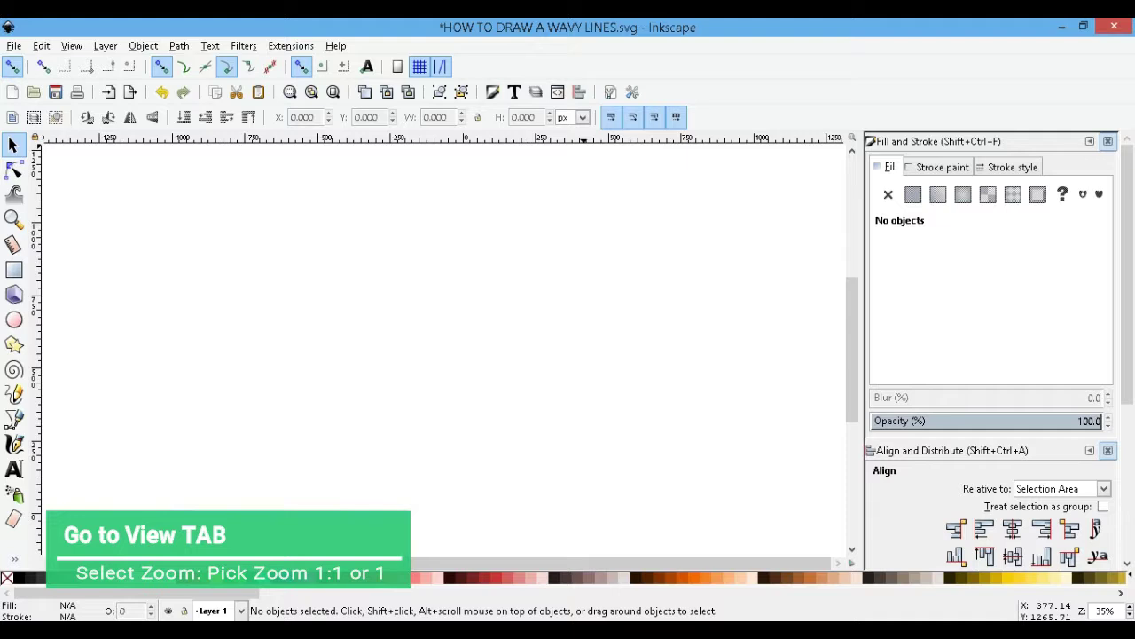
left_click(72, 46)
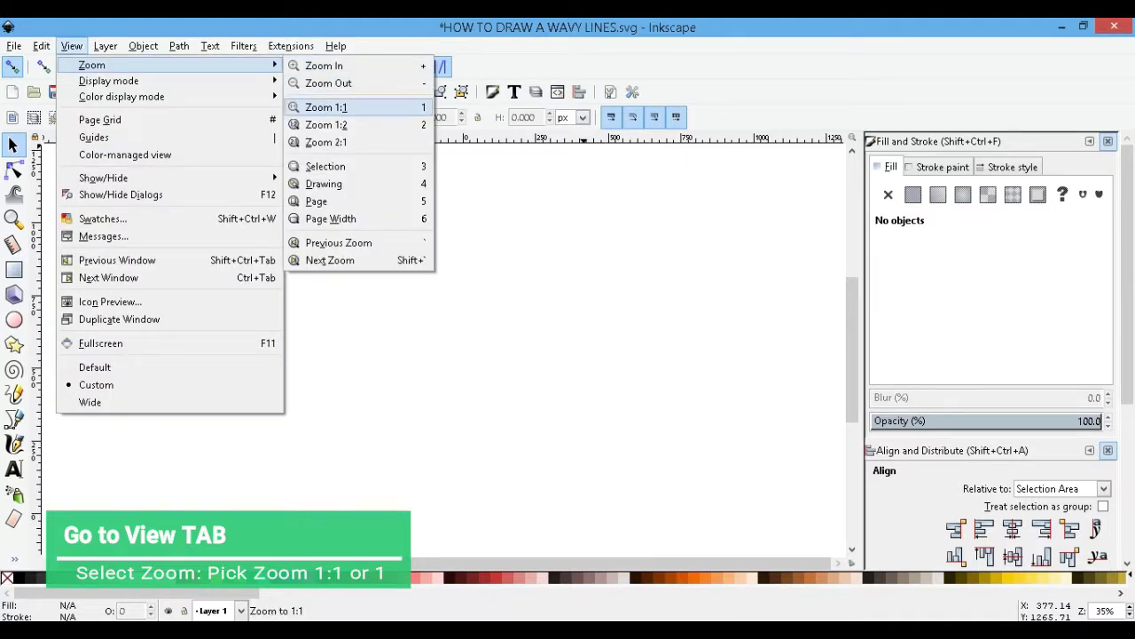
left_click(326, 106)
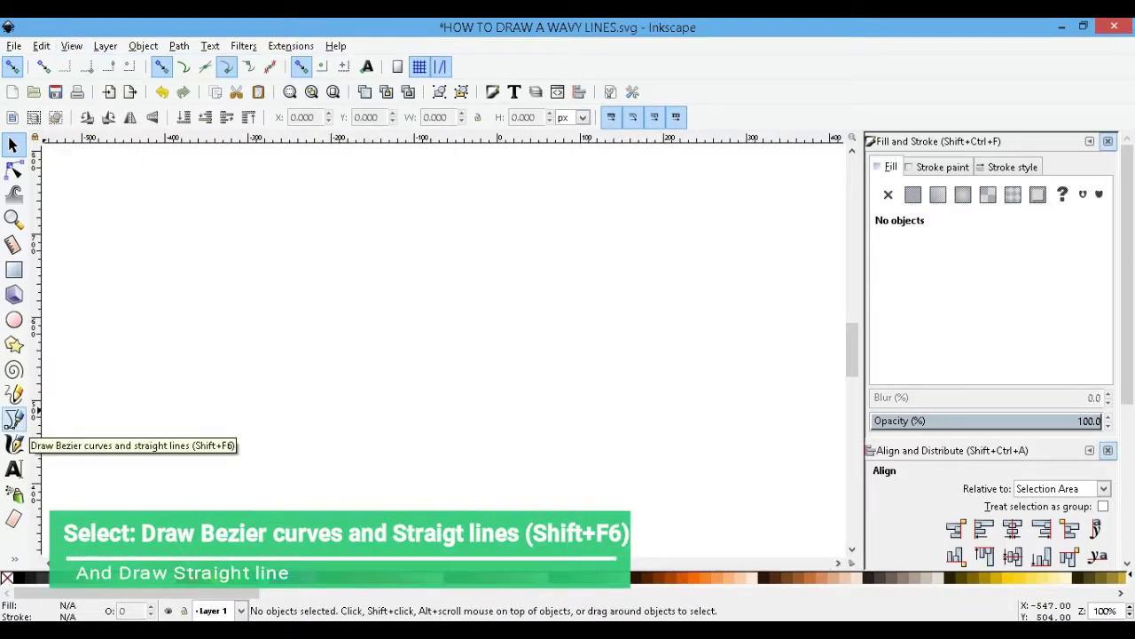
Draw a horizontal Bezier line with round end caps and a 3 px stroke.
left_click(13, 419)
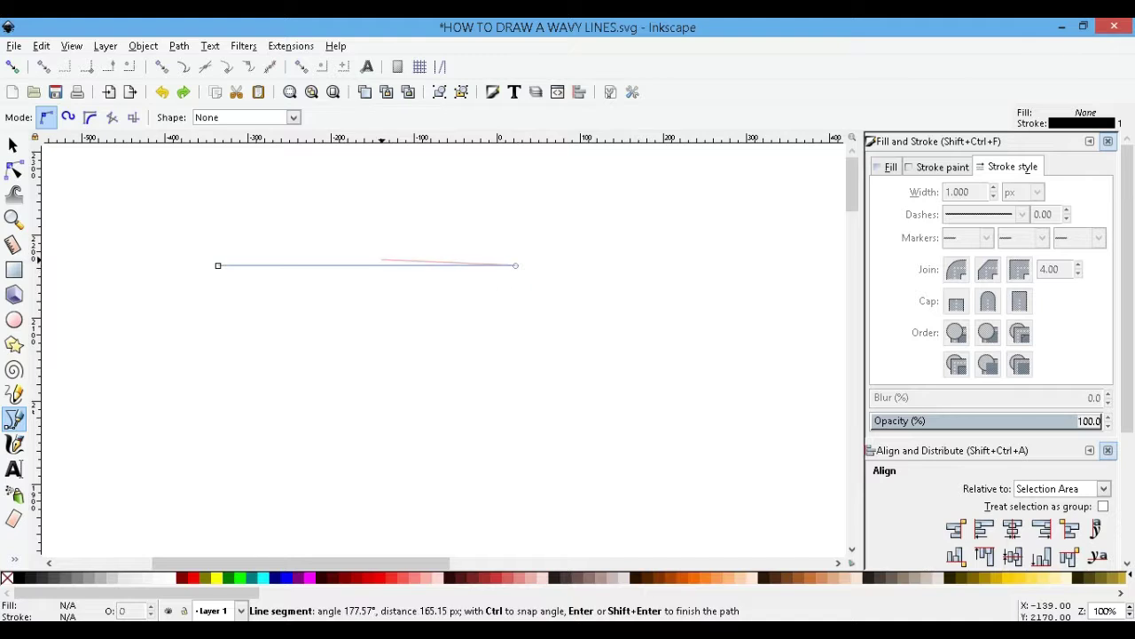
double_click(519, 265)
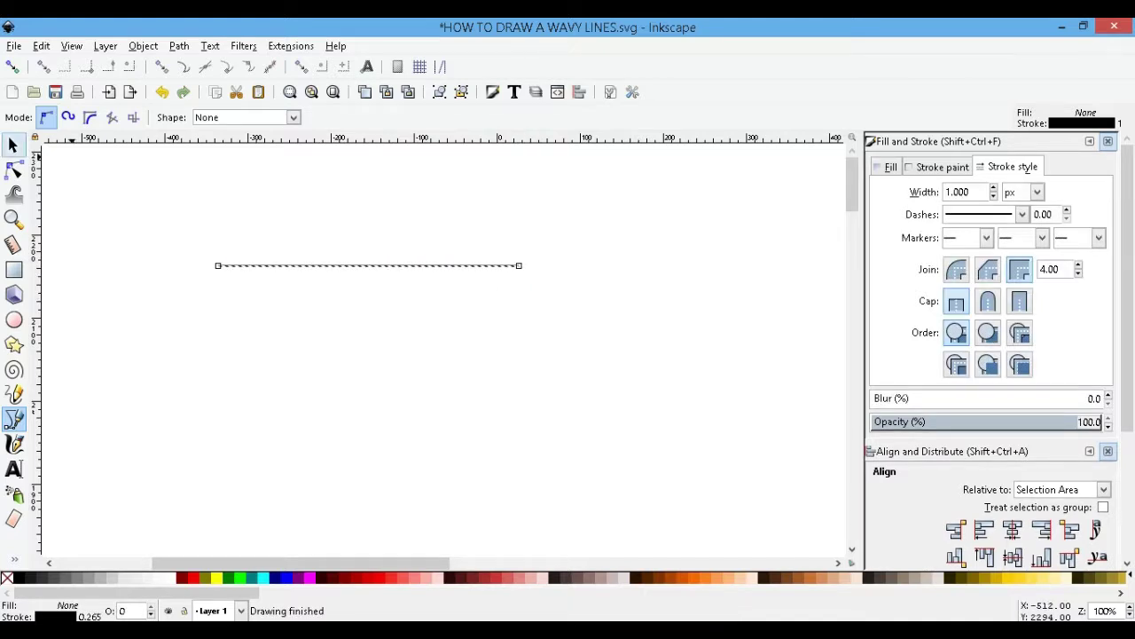
left_click(13, 145)
left_click(987, 301)
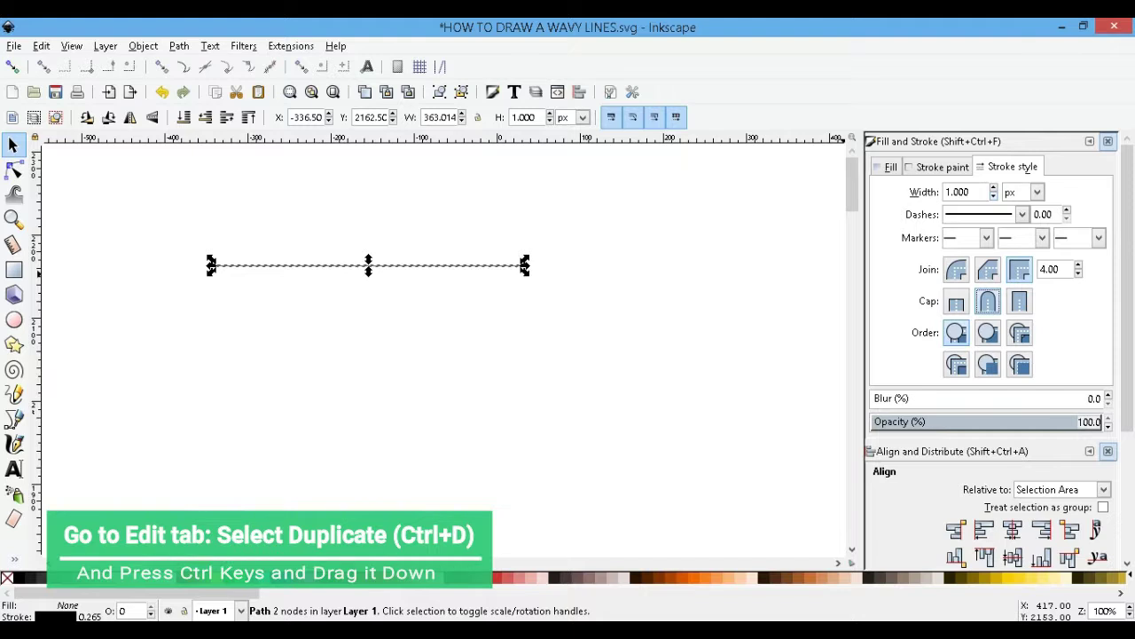
double_click(958, 191)
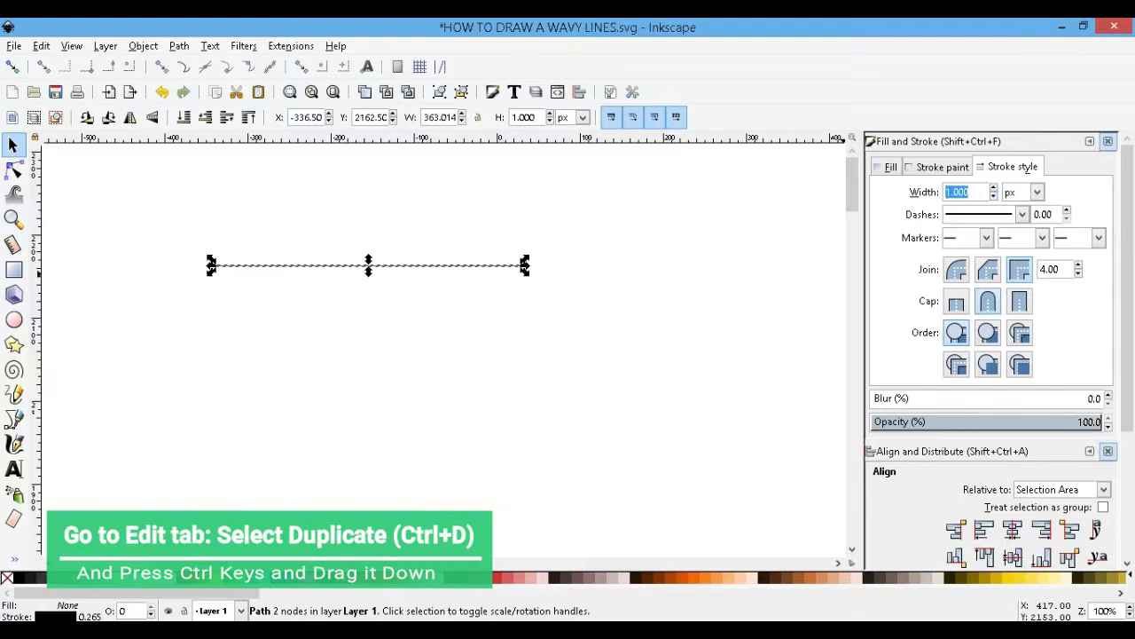
type("3")
left_click(41, 45)
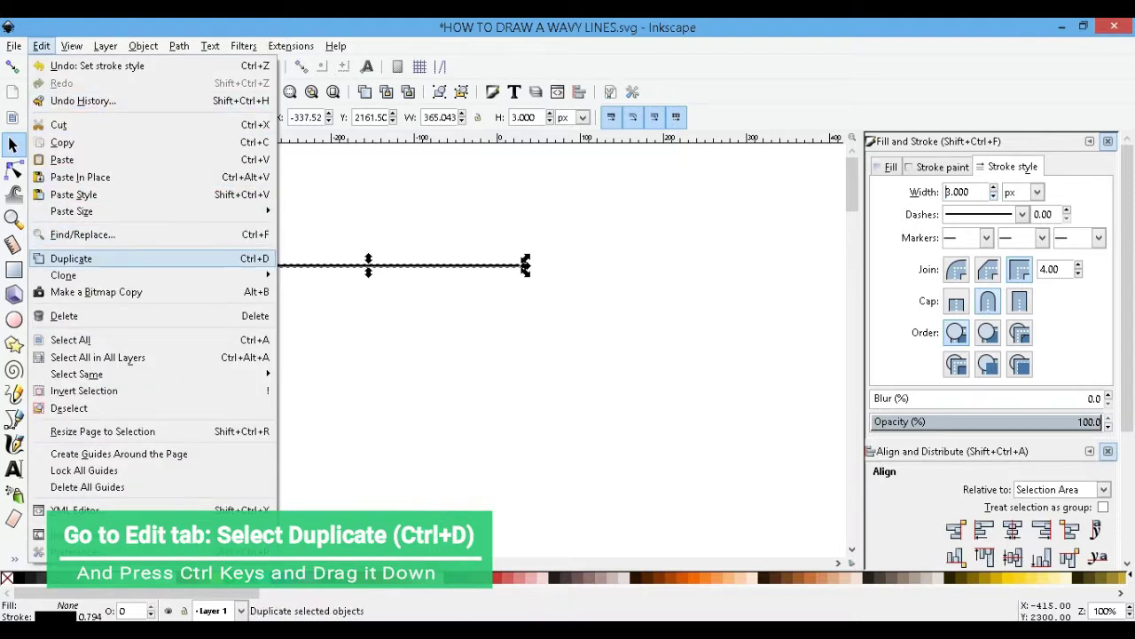
Duplicate the line repeatedly, moving copies down, to build a stack of parallel lines.
left_click(71, 256)
left_click_drag(387, 265, 390, 277)
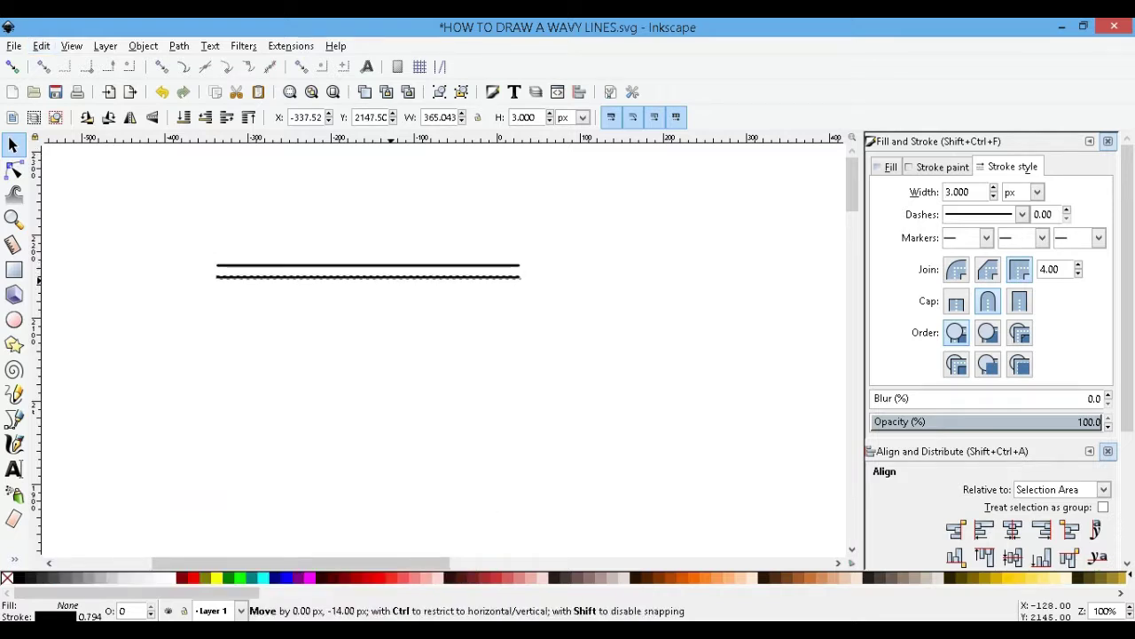
left_click(391, 277)
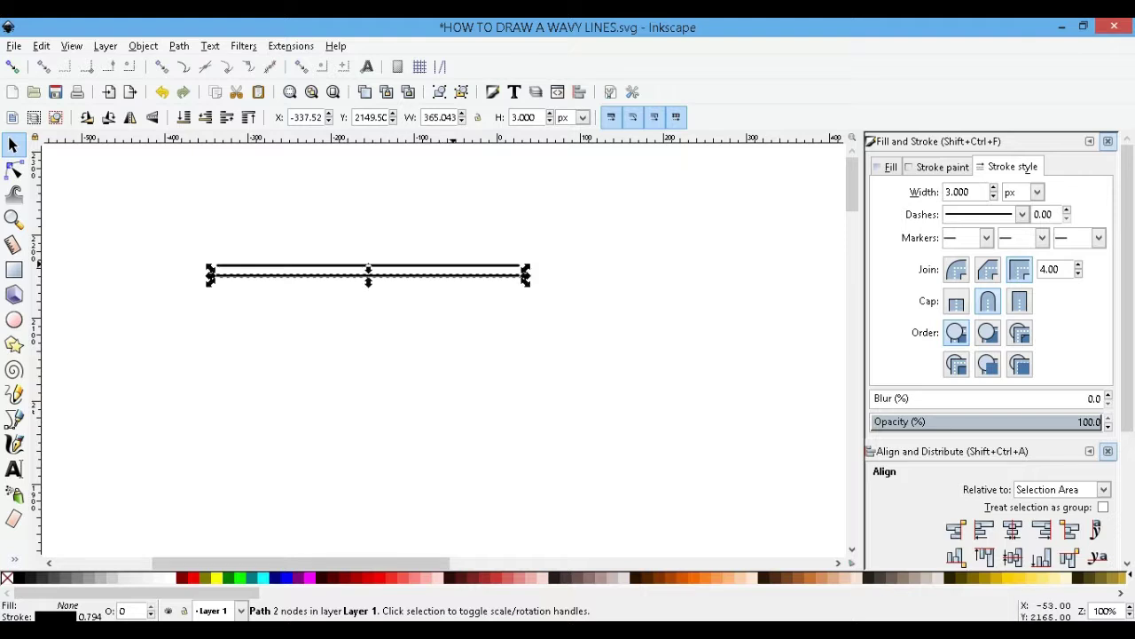
key("ctrl+a")
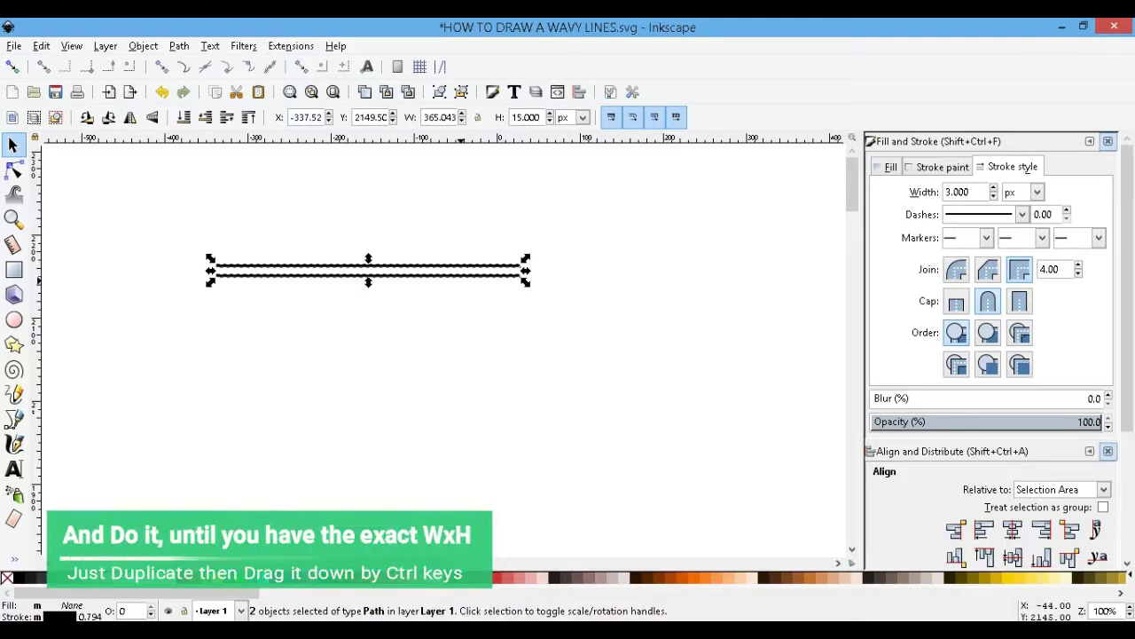
key("ctrl+d")
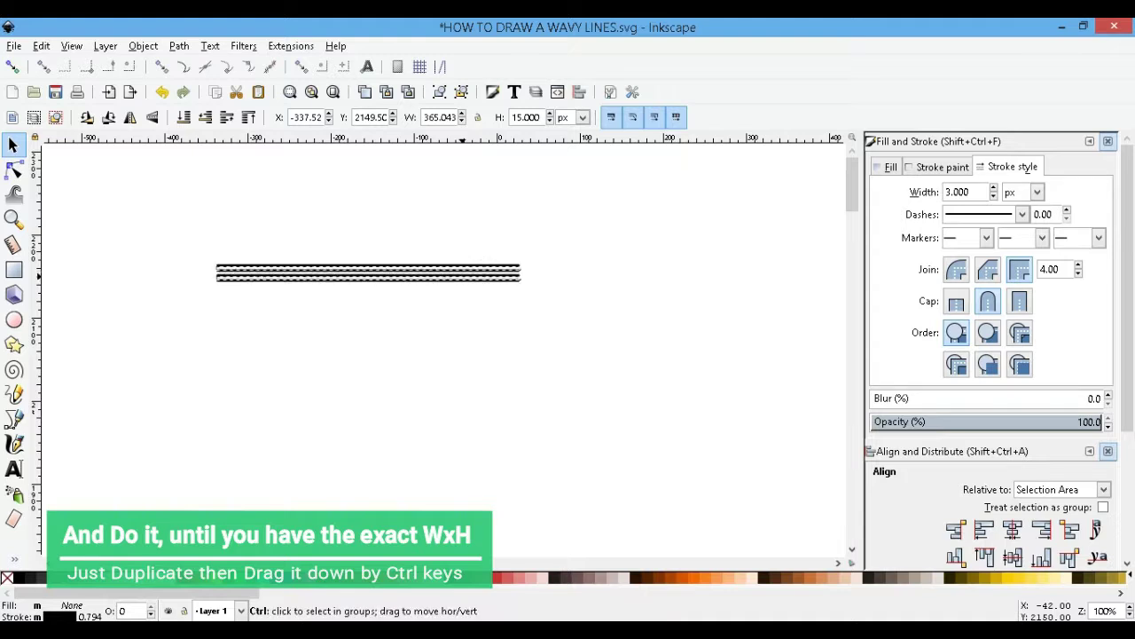
mouse_move(461, 274)
left_mouse_down()
mouse_move(463, 299)
mouse_move(468, 254)
left_mouse_up()
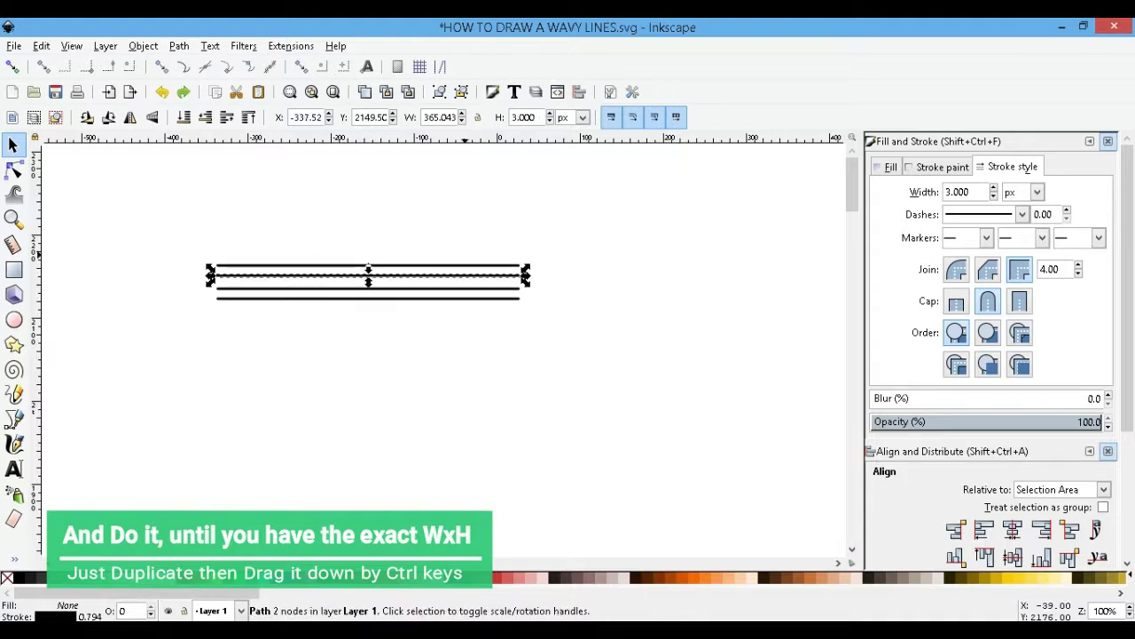
key("ctrl+a")
key("ctrl+d")
left_click_drag(462, 290, 460, 428)
key("ctrl+d")
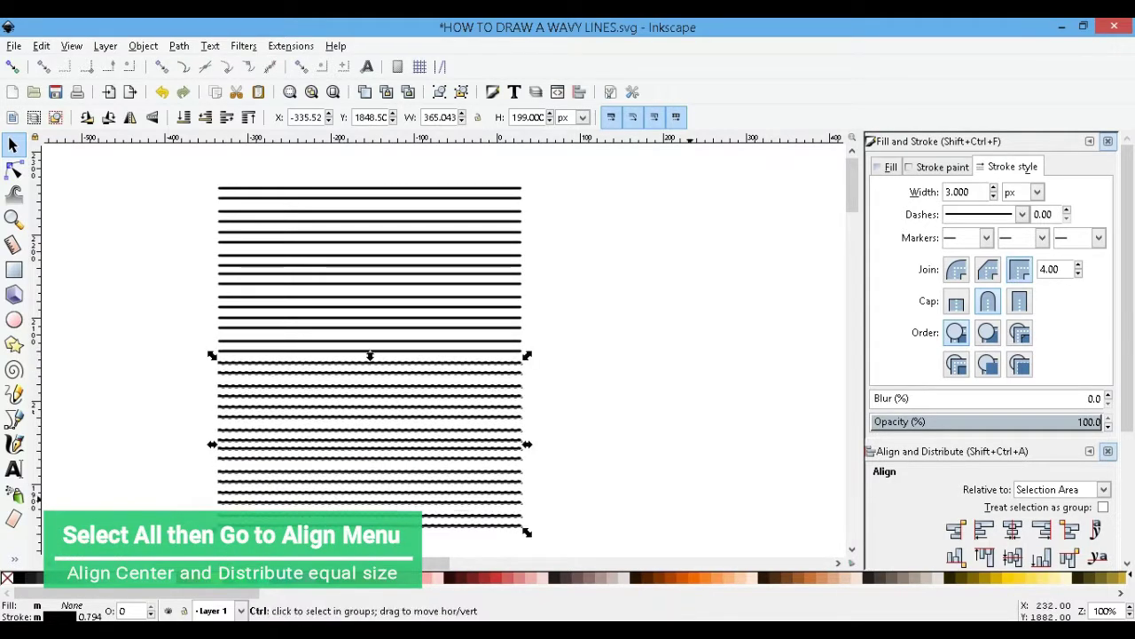
Select all 32 lines and set their stroke width to 4 px.
key("ctrl+a")
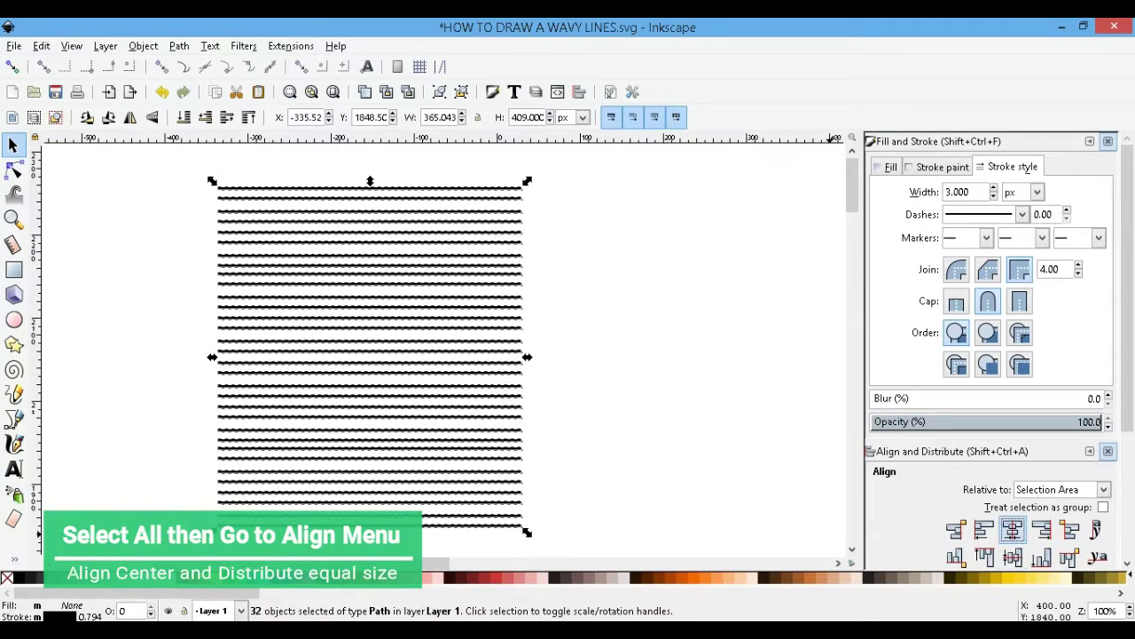
scroll(1046, 523, "down", 3)
scroll(993, 195, "up", 5)
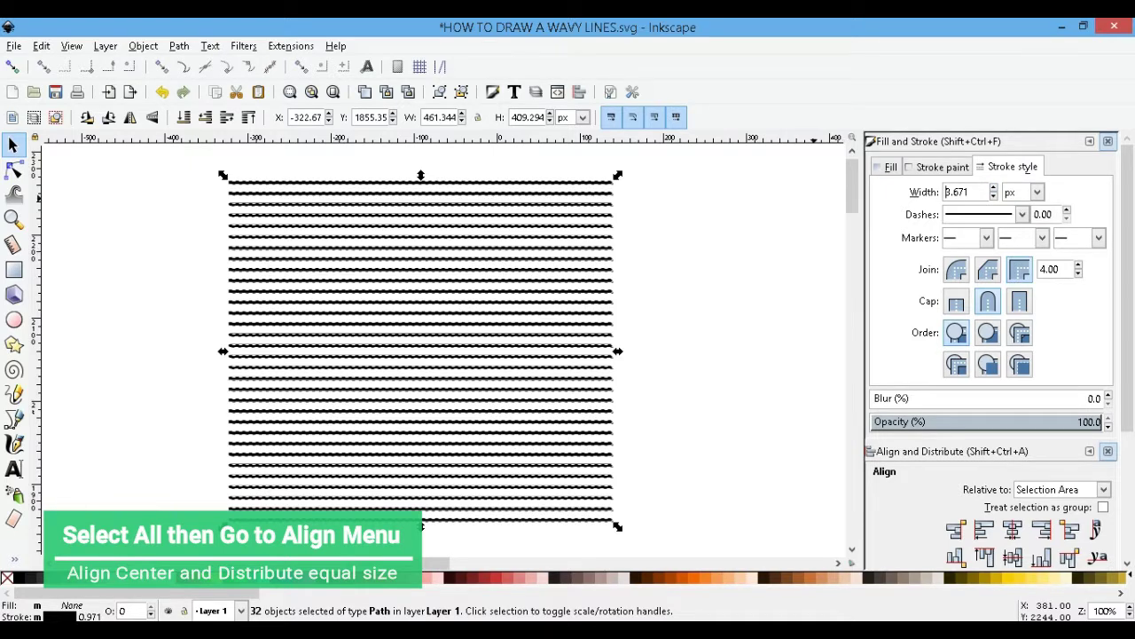
scroll(966, 191, "up", 2)
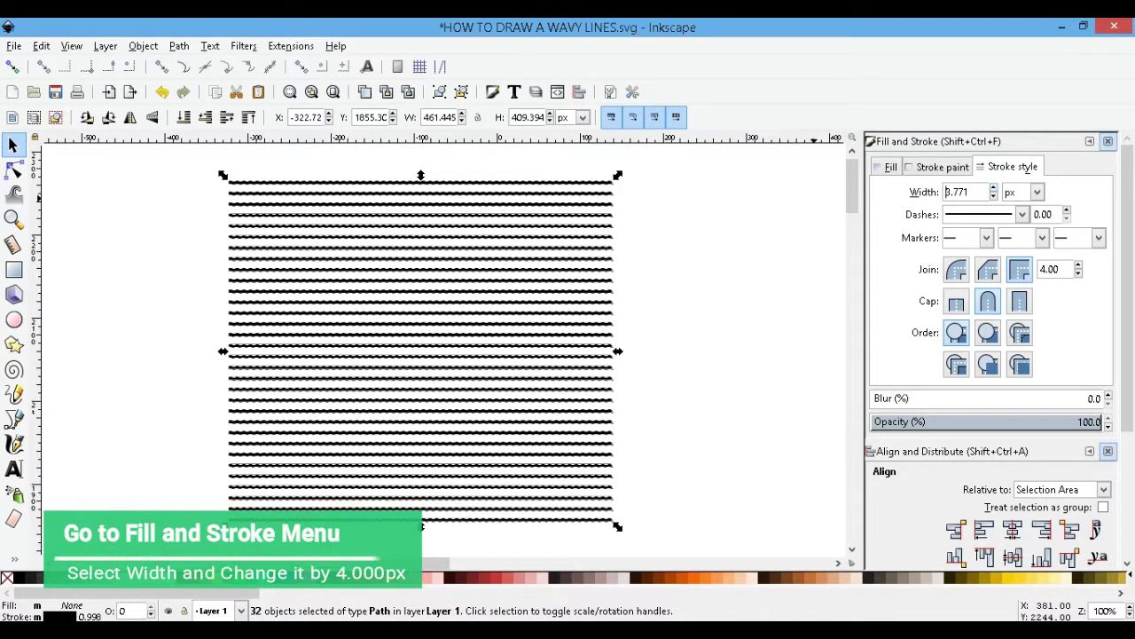
scroll(967, 192, "up", 1)
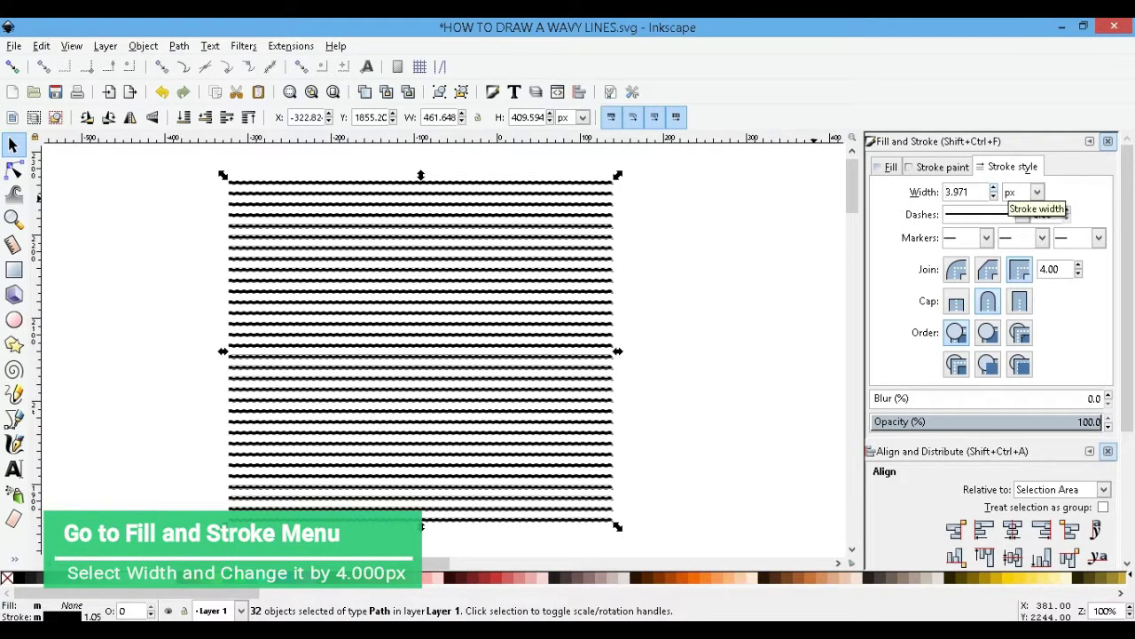
double_click(945, 192)
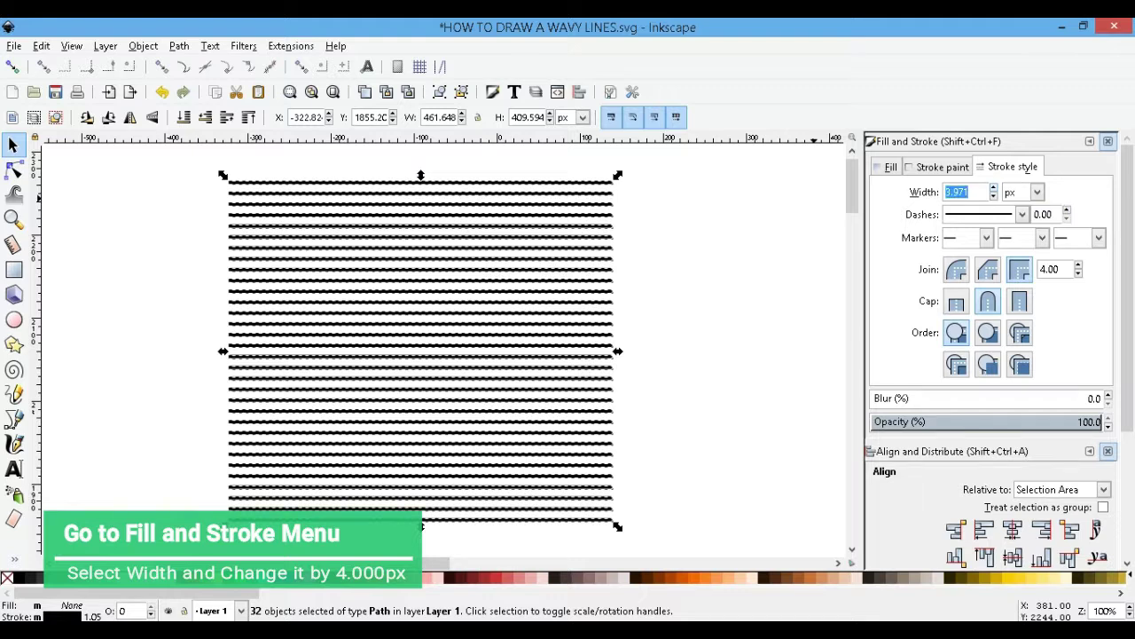
type("4")
key("Return")
Combine all the lines into a single path with Path > Combine.
left_click(179, 46)
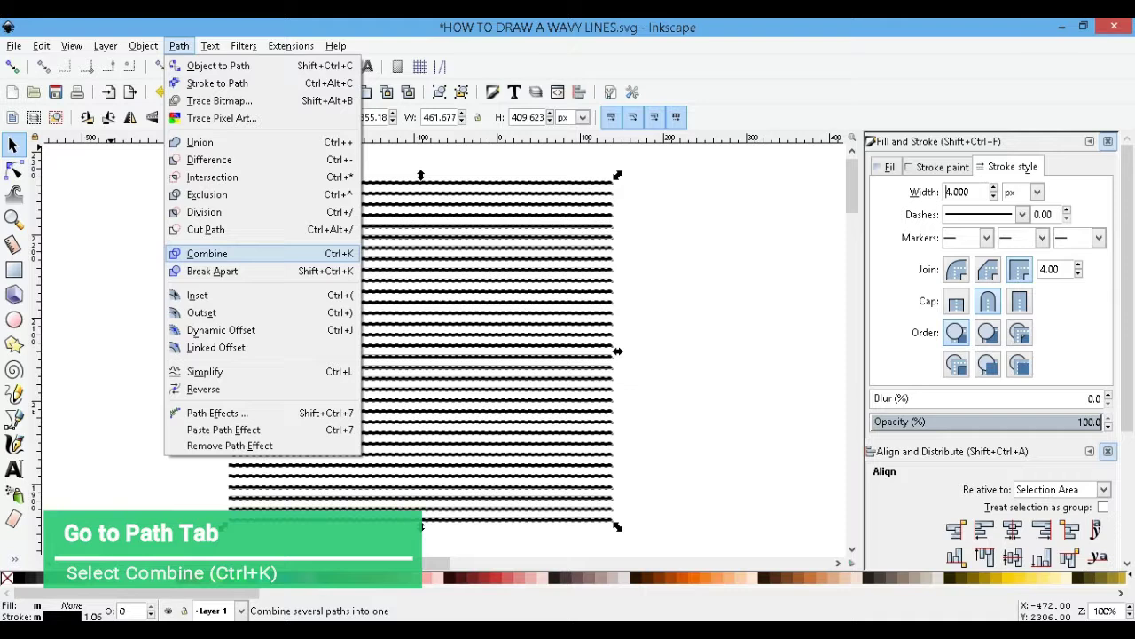
left_click(207, 253)
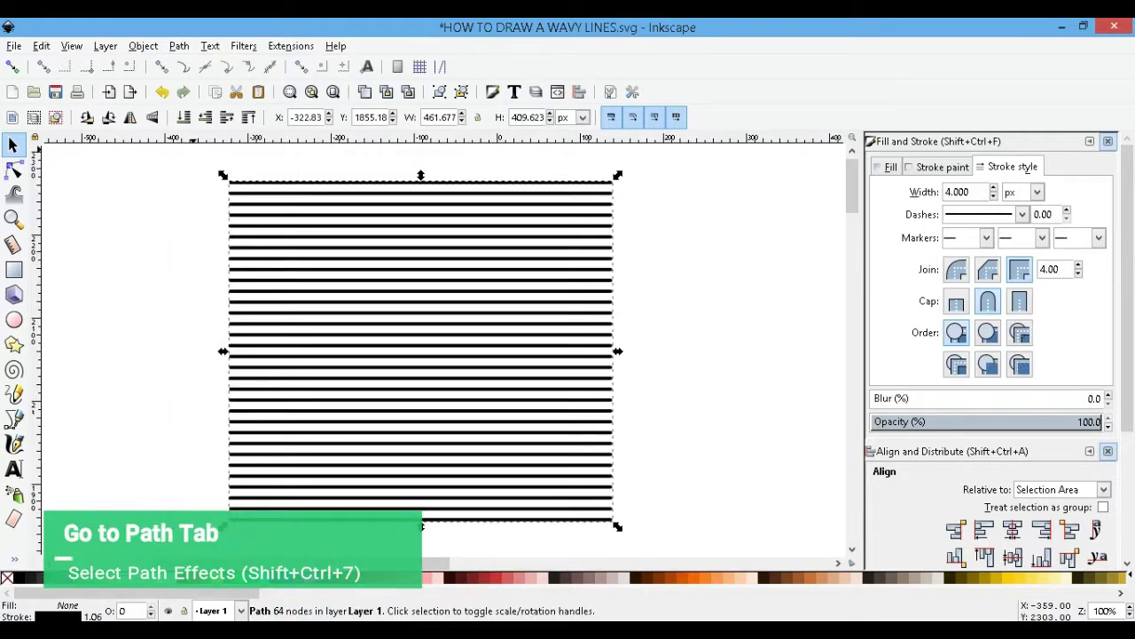
left_click(178, 45)
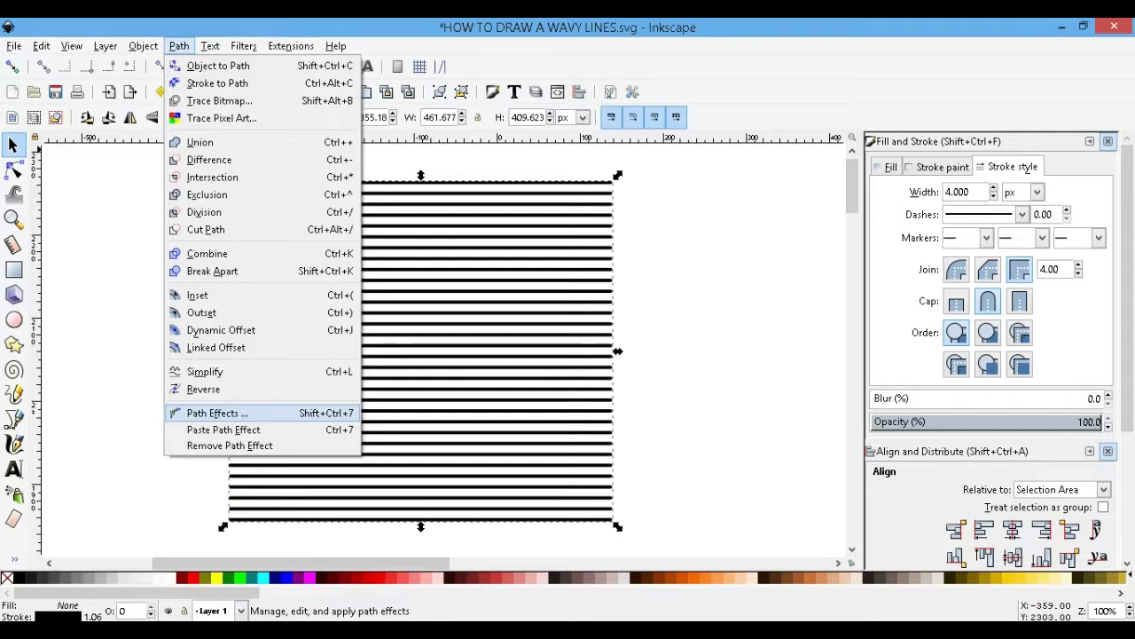
Add a Lattice Deformation 2 path effect to the combined path.
left_click(217, 412)
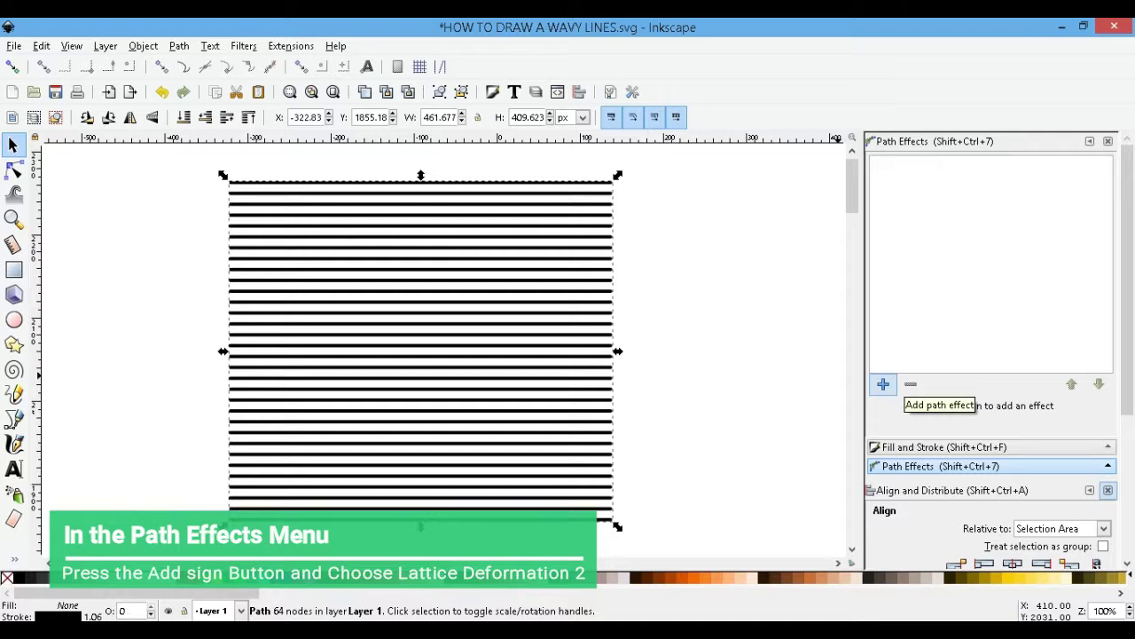
left_click(883, 385)
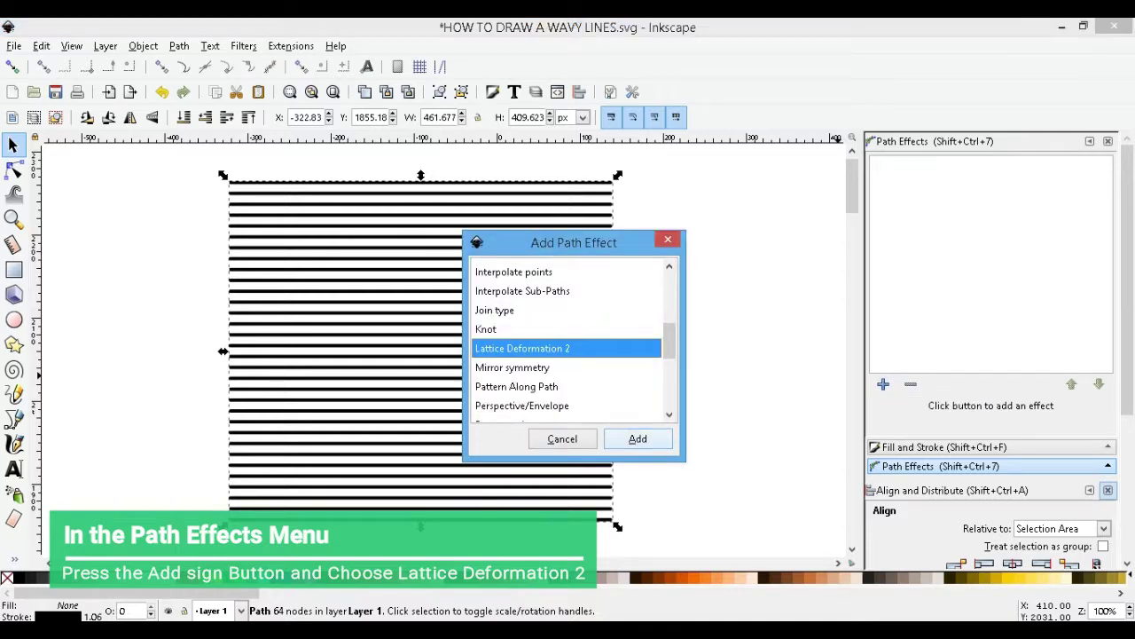
key("Return")
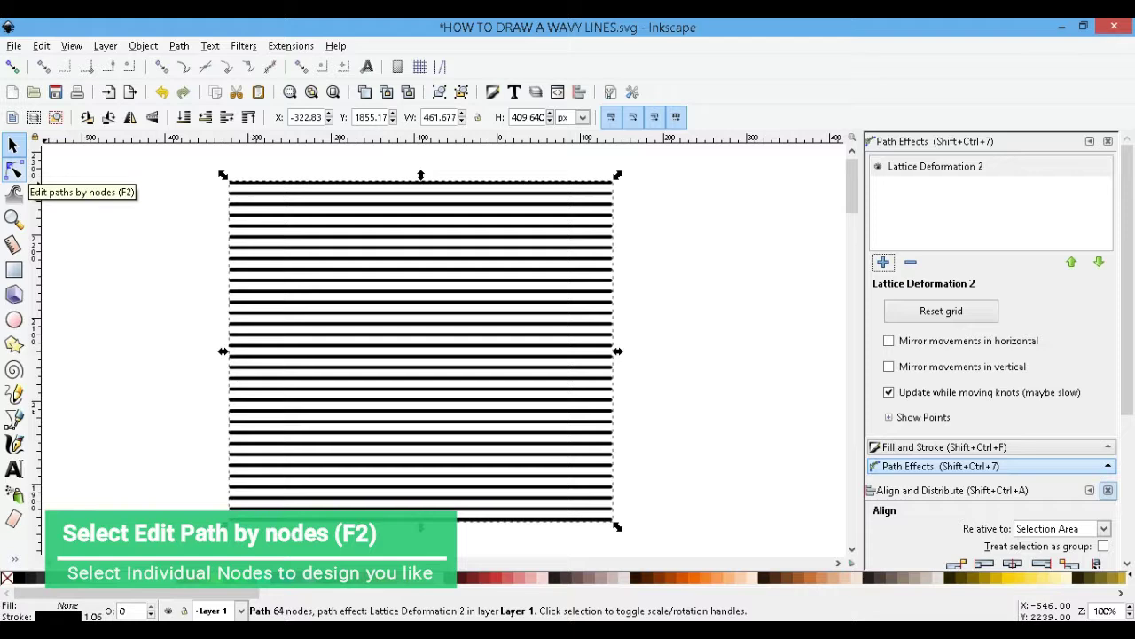
With the Node tool, drag the lattice knots to bend the lines into S-shaped waves.
left_click(14, 171)
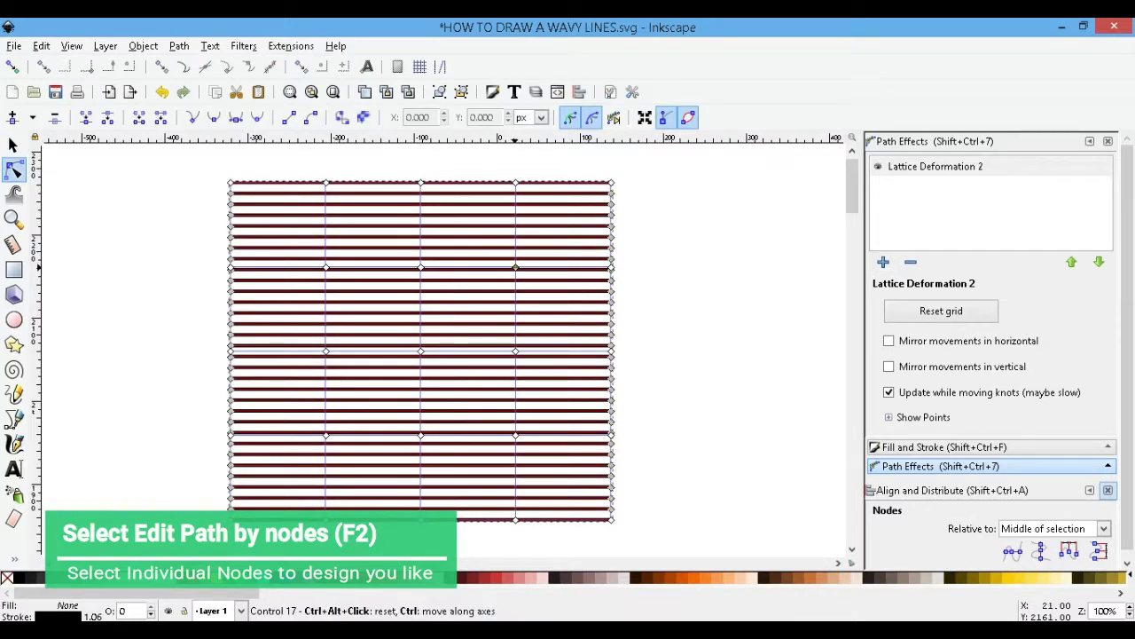
left_click_drag(516, 267, 540, 315)
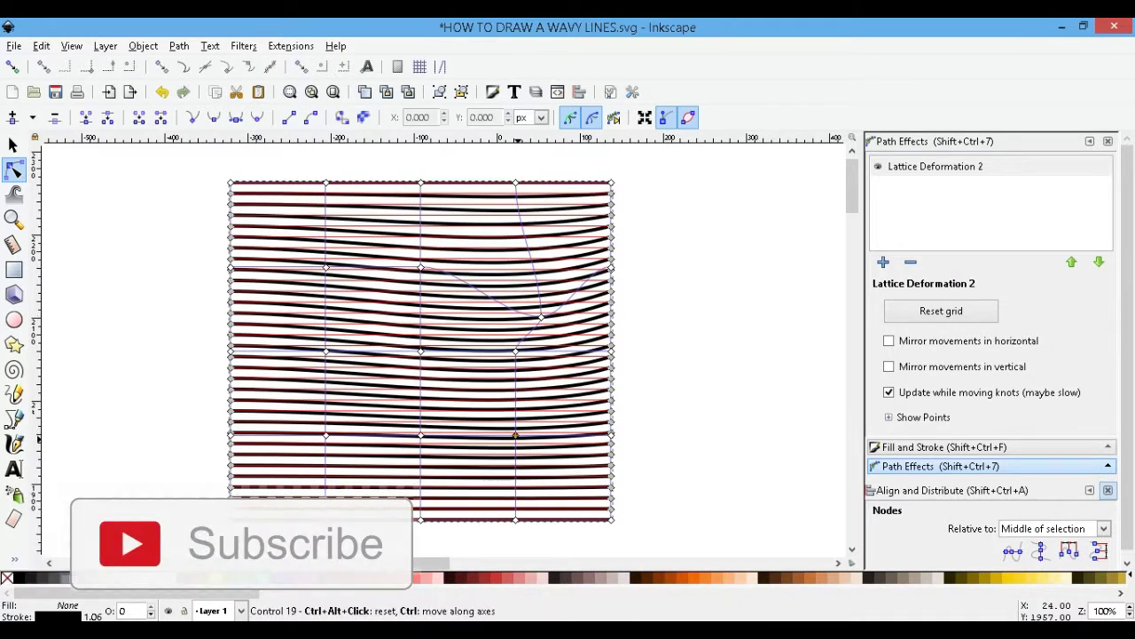
left_click_drag(515, 435, 525, 476)
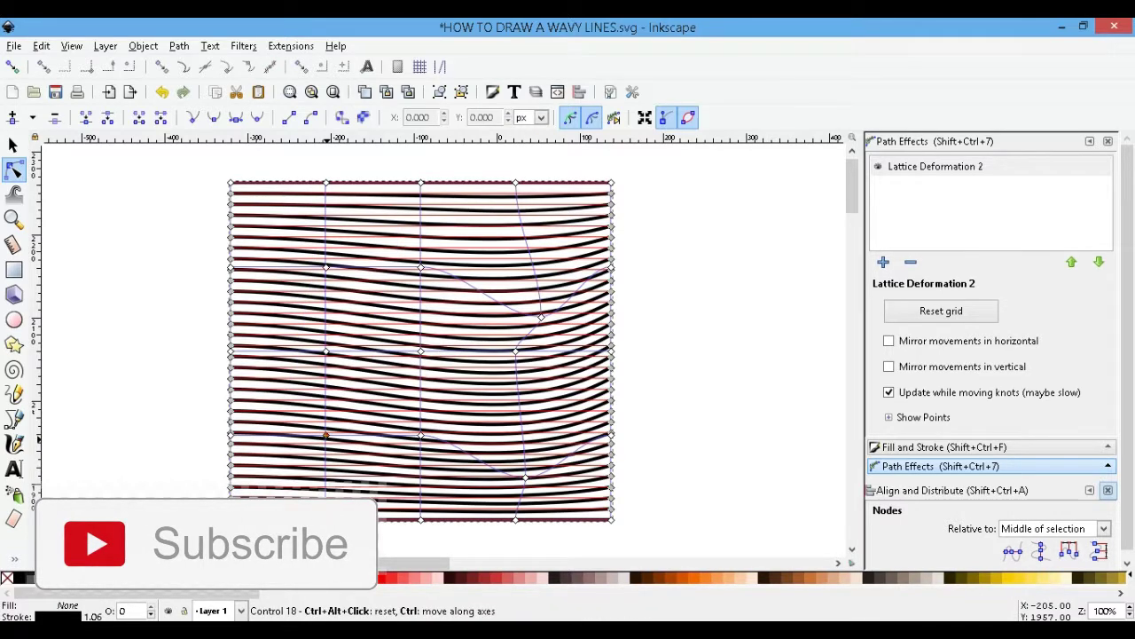
left_click_drag(326, 435, 295, 485)
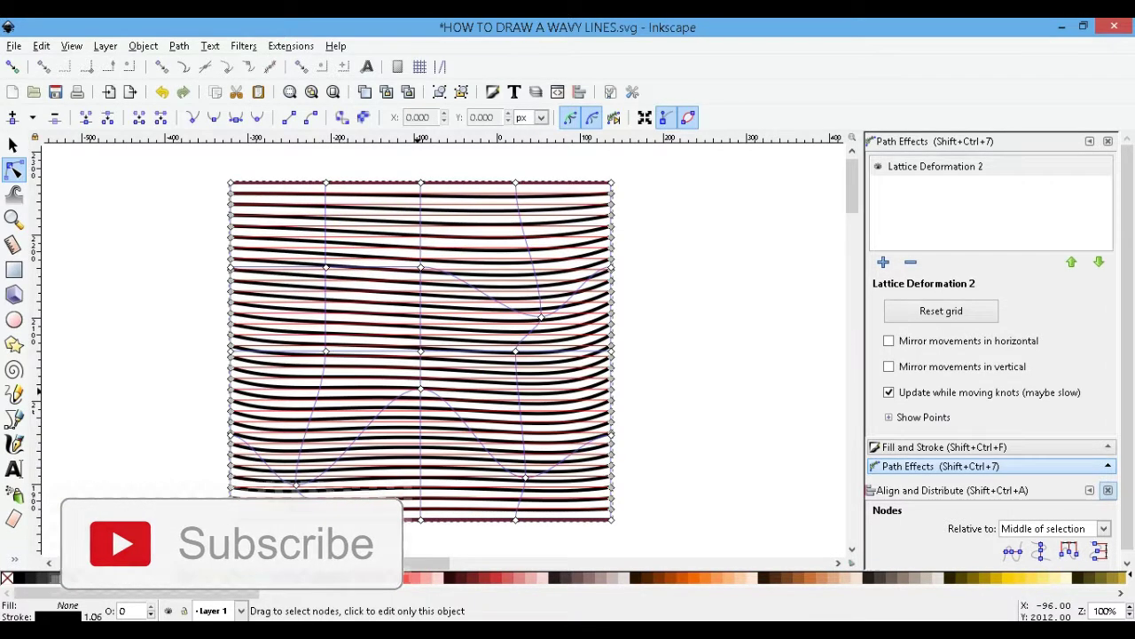
mouse_move(420, 435)
left_mouse_down()
mouse_move(438, 417)
mouse_move(270, 466)
left_mouse_up()
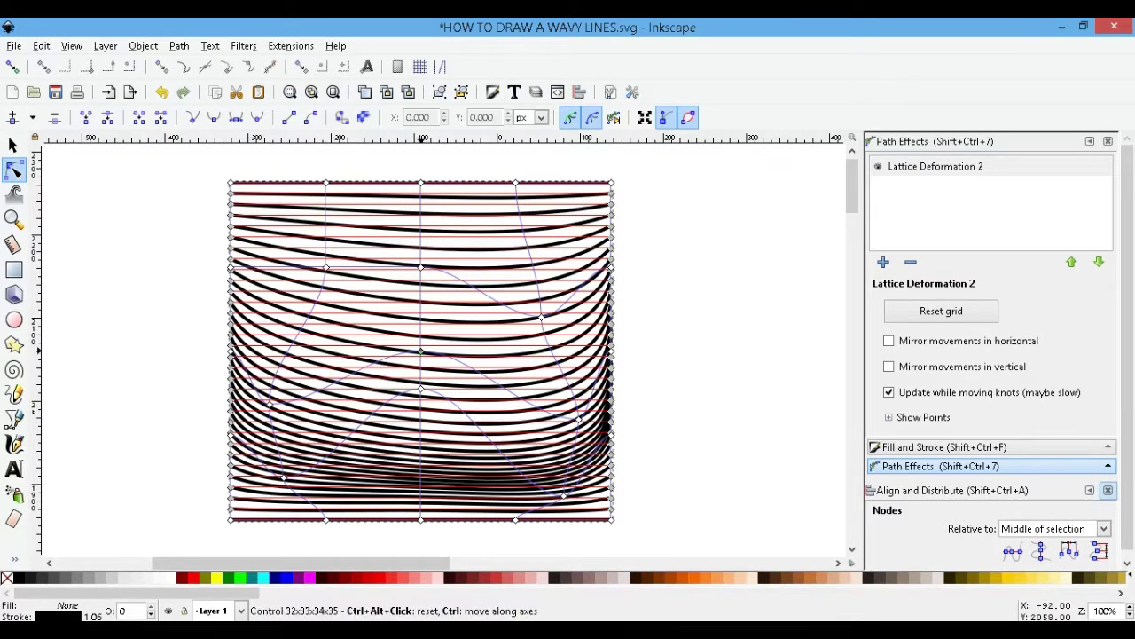
left_click_drag(420, 387, 421, 317)
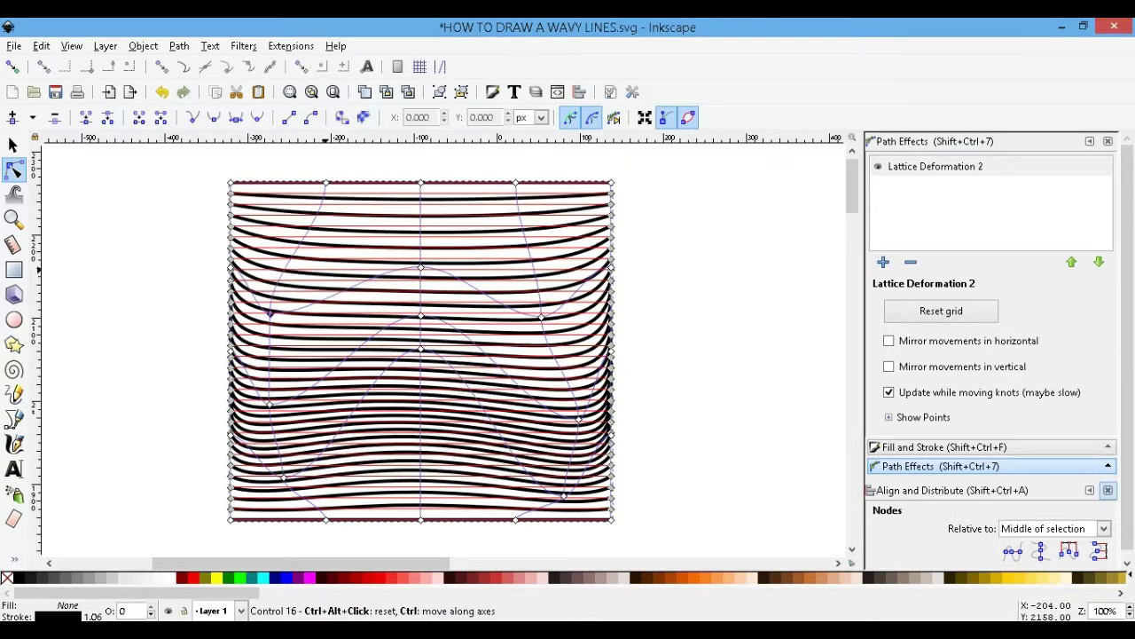
left_click_drag(326, 266, 270, 312)
left_click_drag(541, 317, 610, 317)
mouse_move(270, 313)
left_mouse_down()
mouse_move(241, 357)
mouse_move(282, 476)
mouse_move(269, 406)
mouse_move(250, 446)
left_mouse_up()
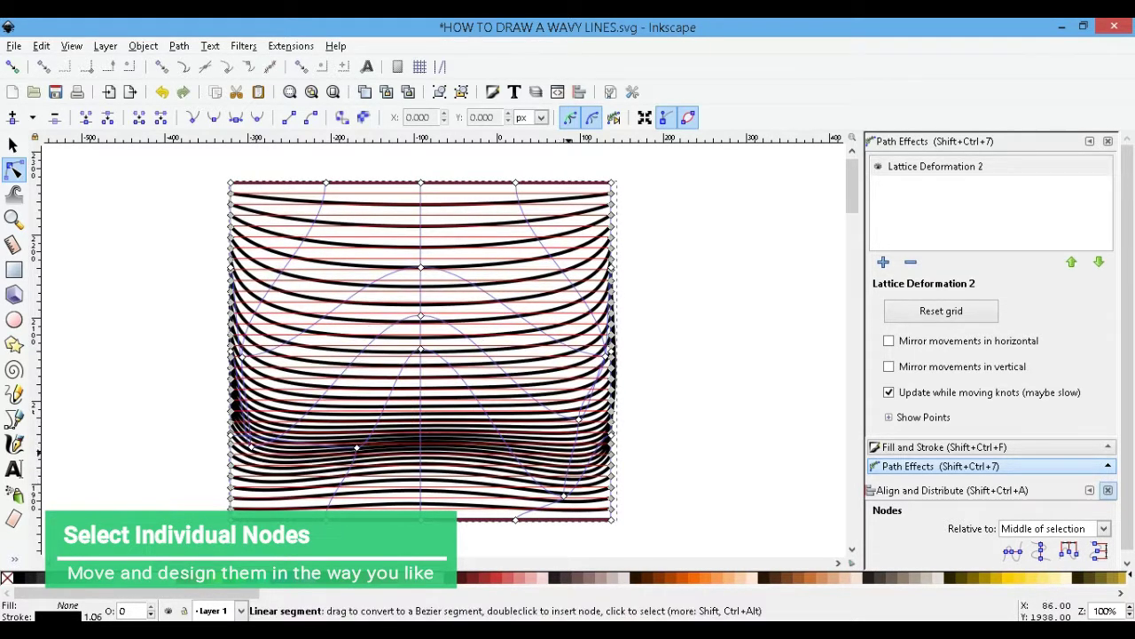
Raise the centre knots and fine-tune the lower corner knots so the lines arch upward.
left_click_drag(564, 495, 586, 461)
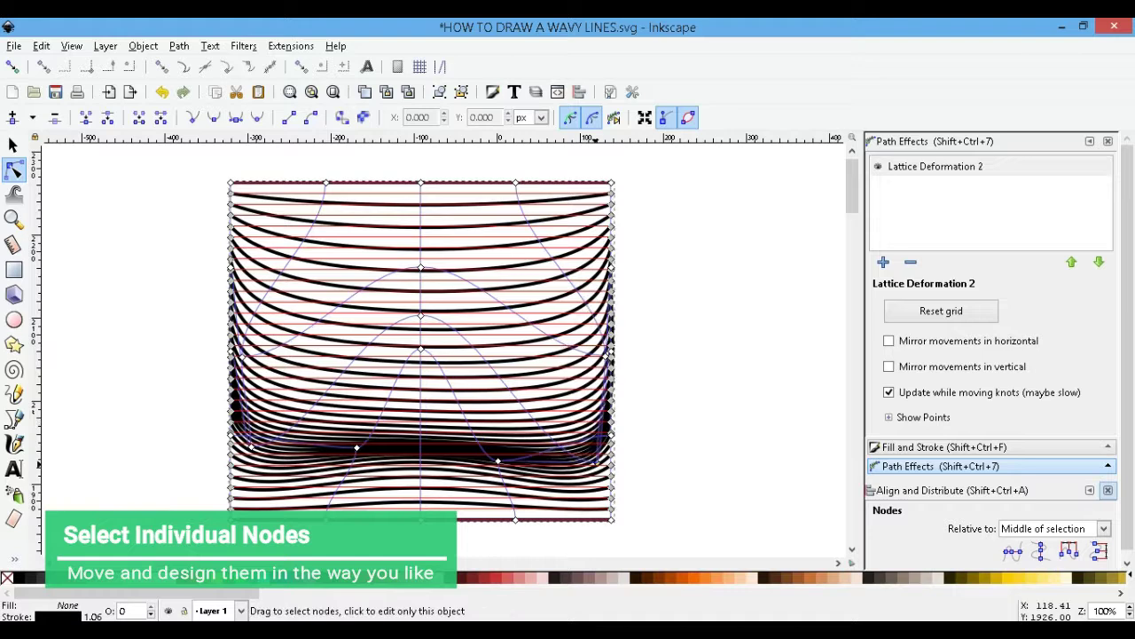
left_click_drag(420, 268, 421, 205)
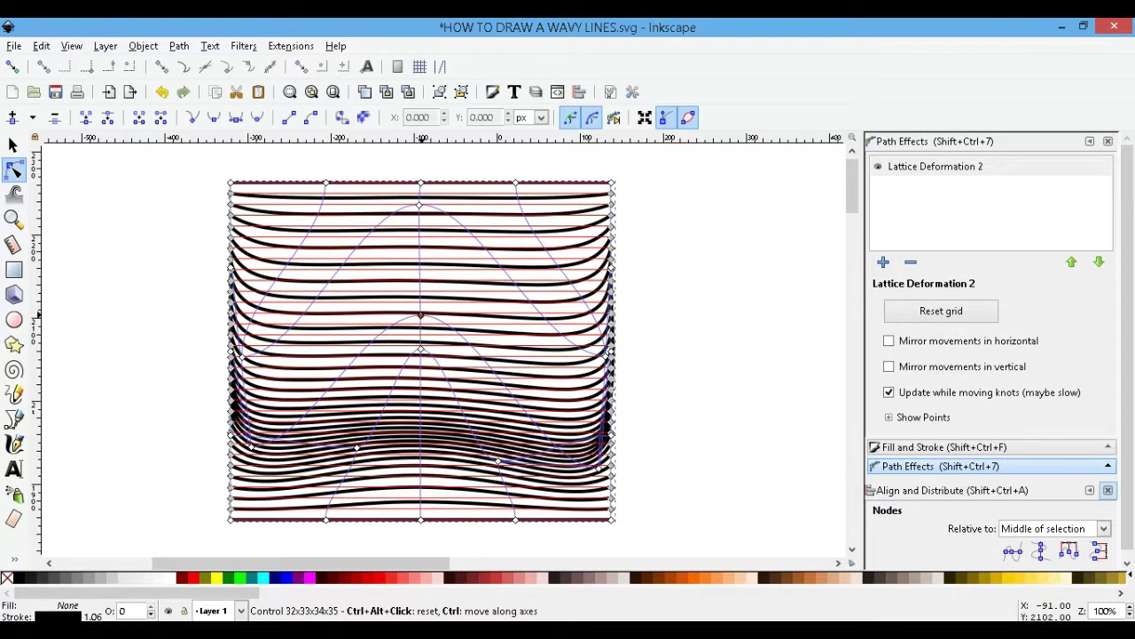
left_click_drag(421, 348, 421, 266)
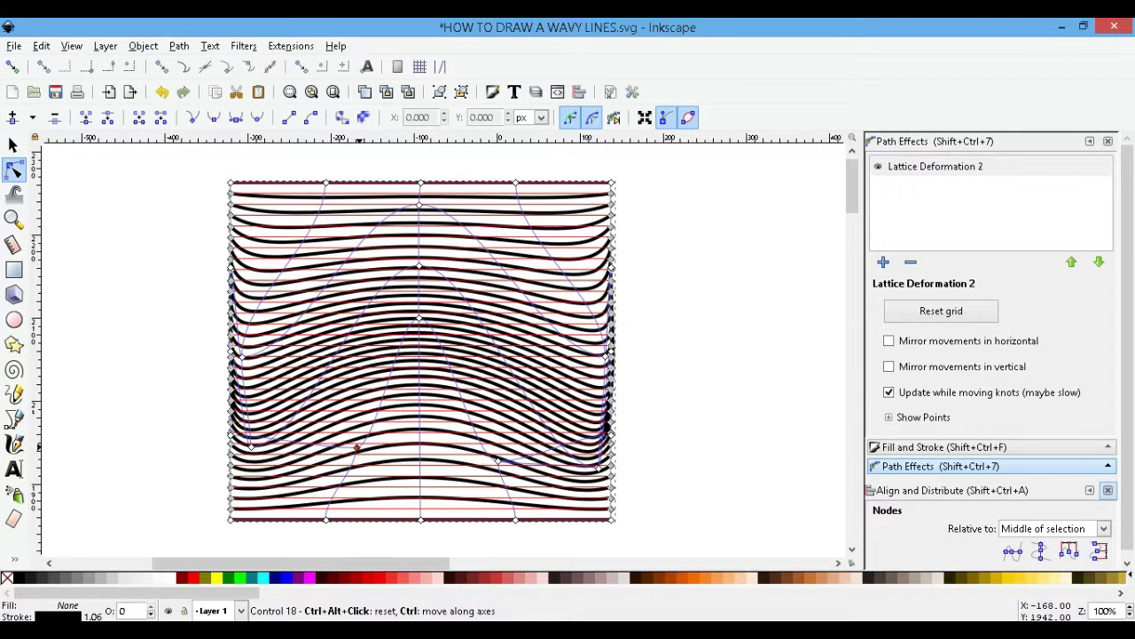
left_click_drag(356, 448, 348, 404)
left_click_drag(251, 446, 264, 490)
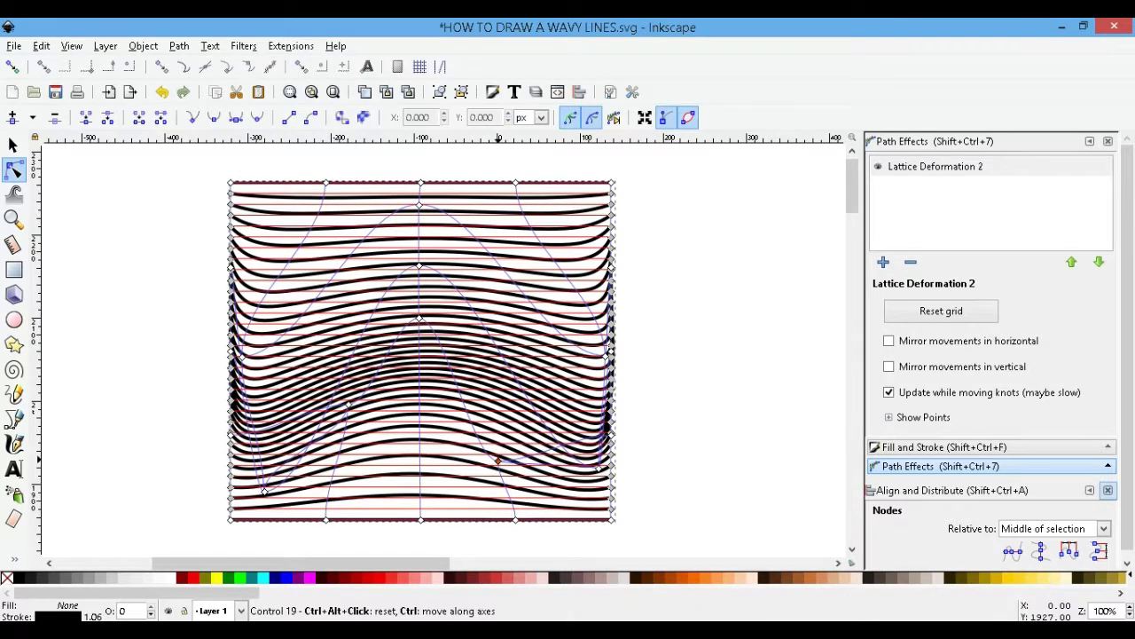
left_click_drag(499, 459, 527, 395)
left_click_drag(600, 466, 581, 501)
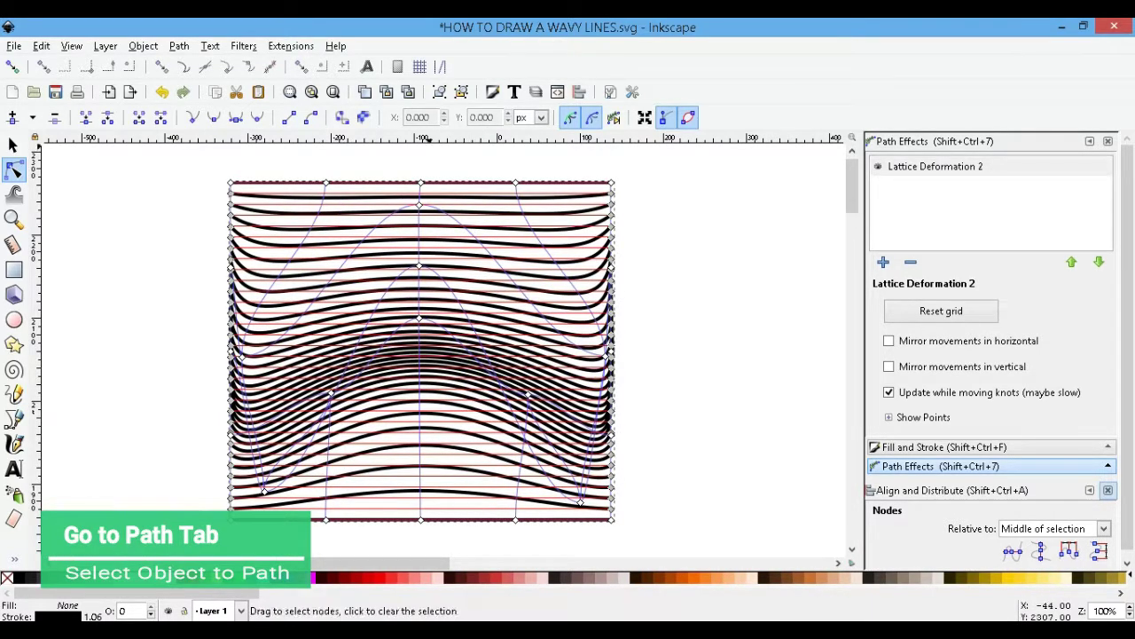
Bake the warped lines with Object to Path, then convert them with Stroke to Path.
key("alt+p")
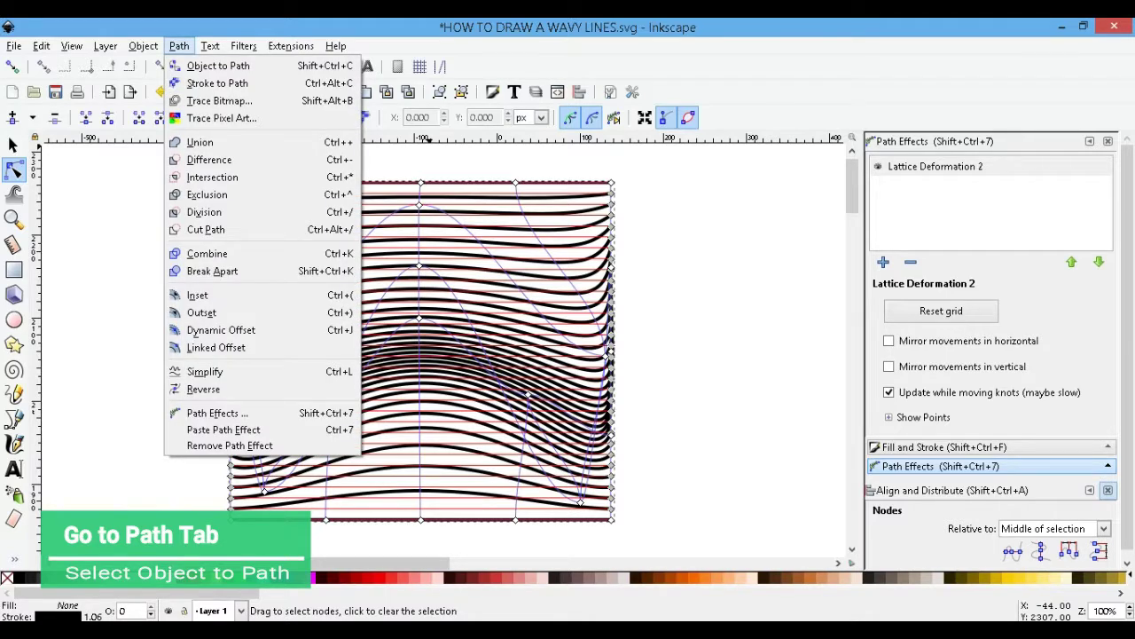
left_click(217, 66)
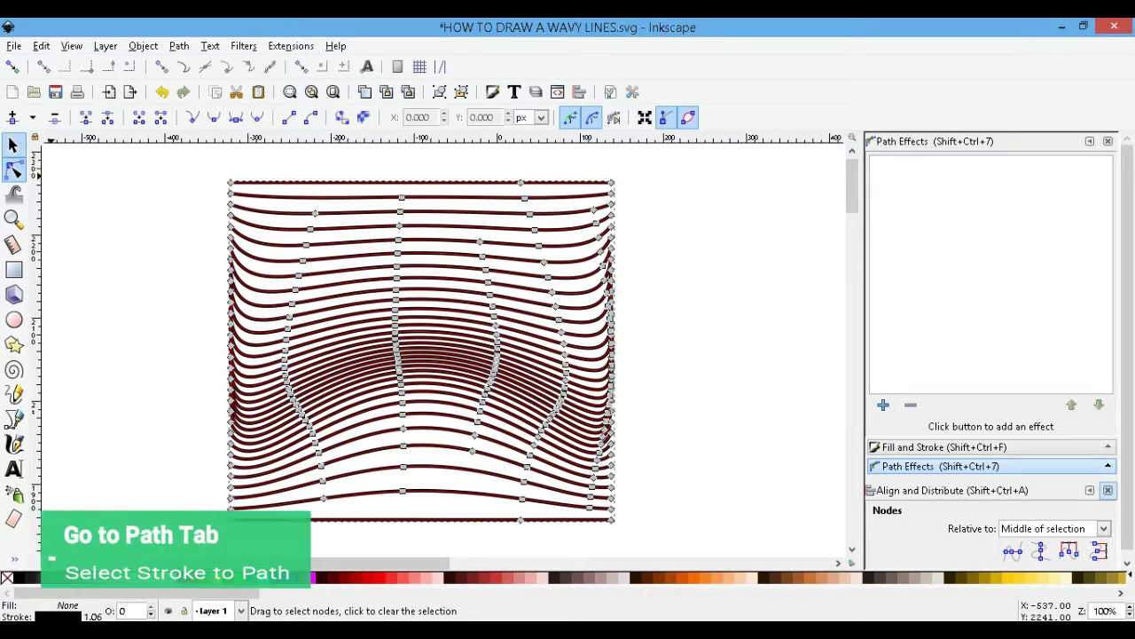
left_click(14, 145)
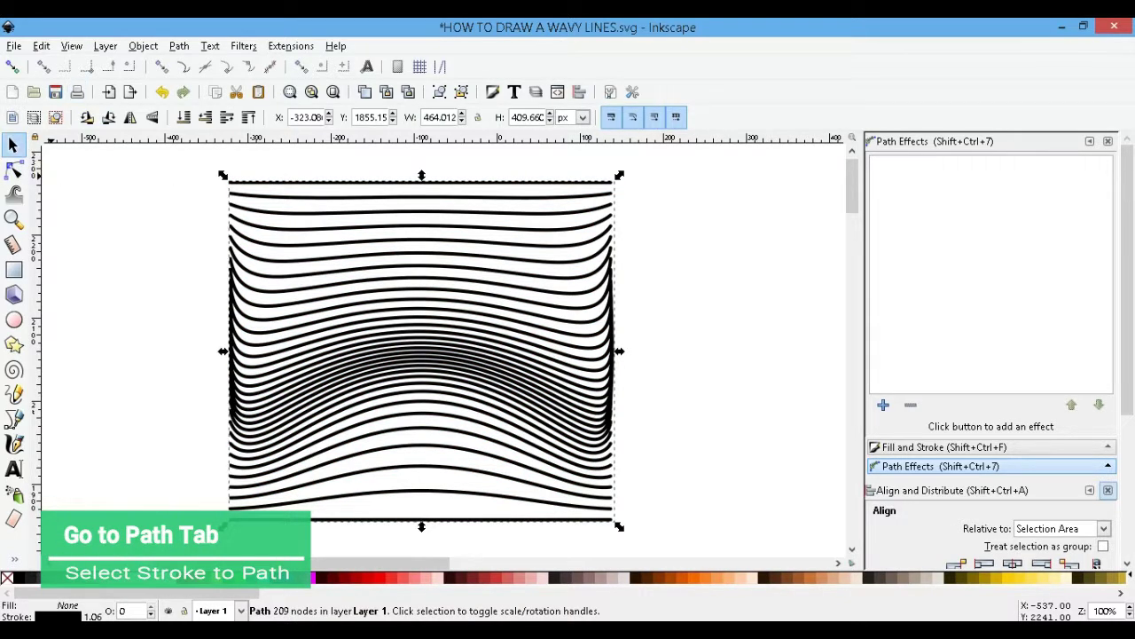
left_click(178, 46)
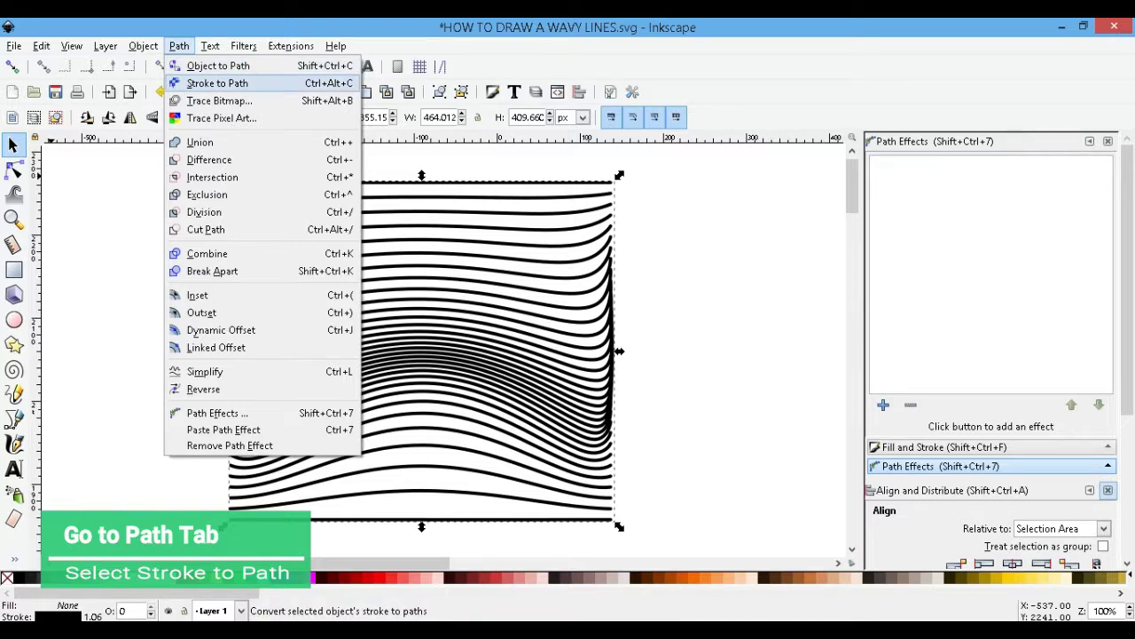
left_click(217, 83)
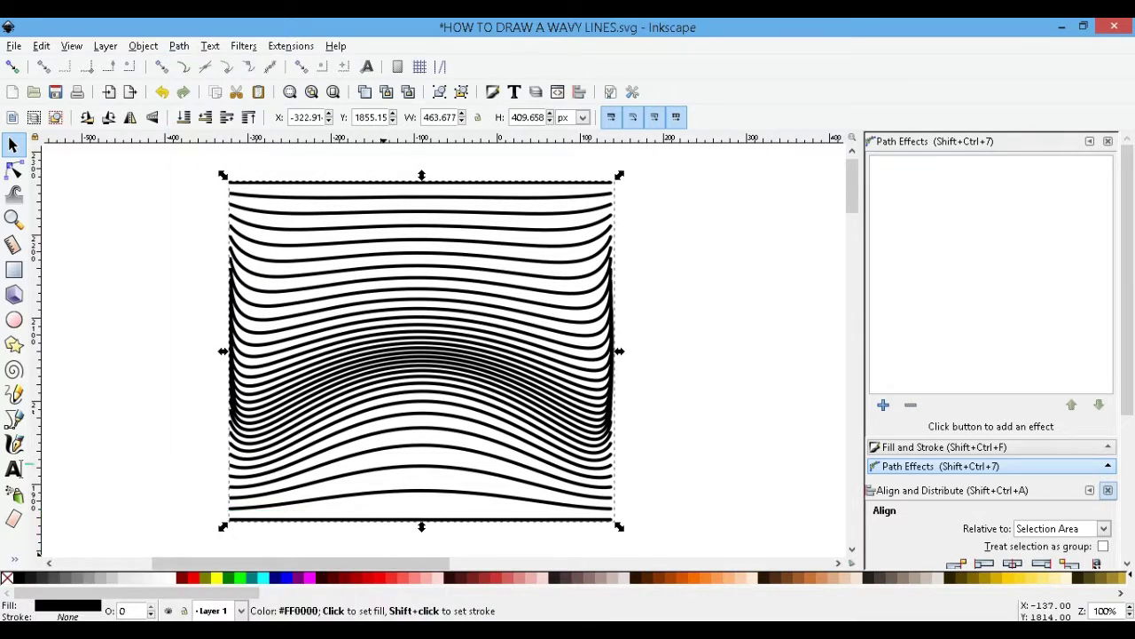
Try red, pink and maroon swatches on the wavy lines, settling on light blue.
left_click(192, 577)
left_click(430, 577)
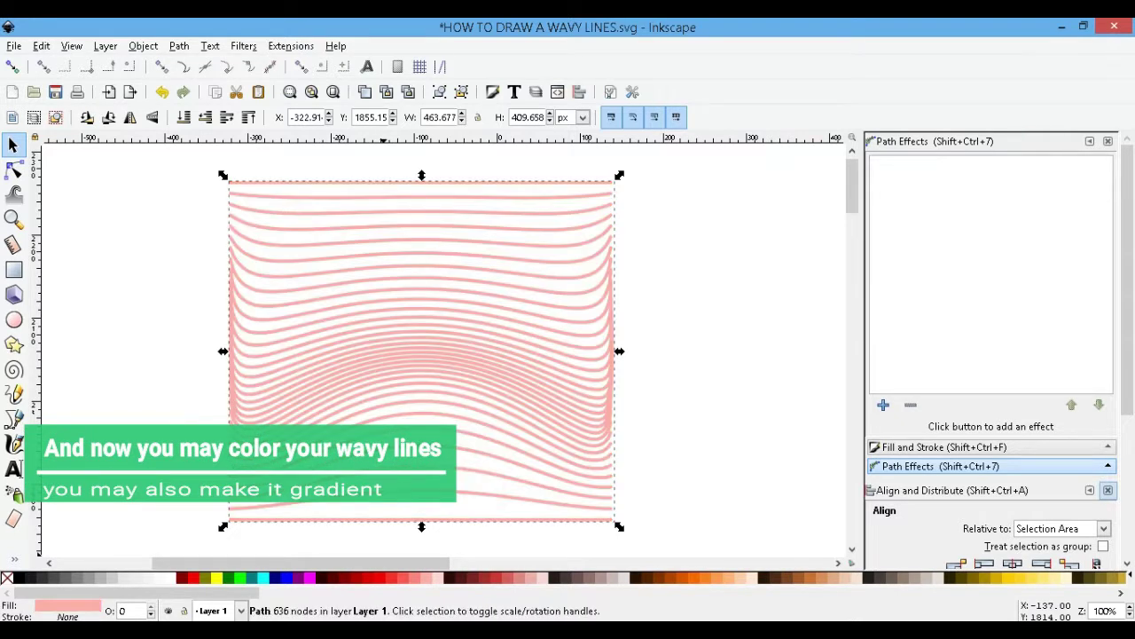
left_click(440, 578)
left_click(396, 577)
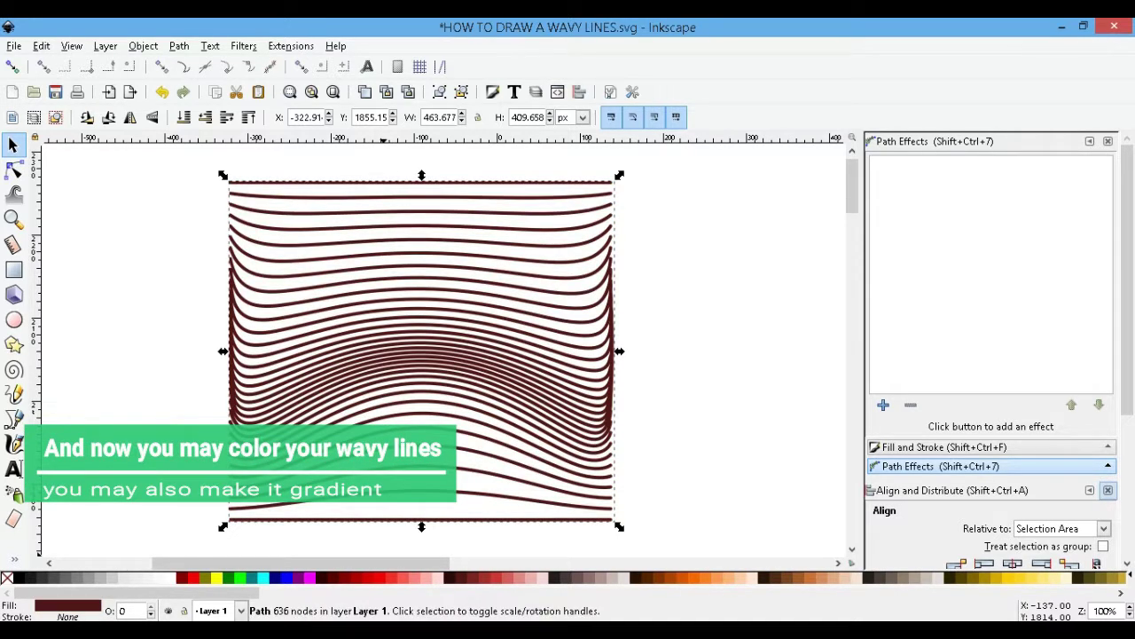
left_click_drag(131, 593, 769, 593)
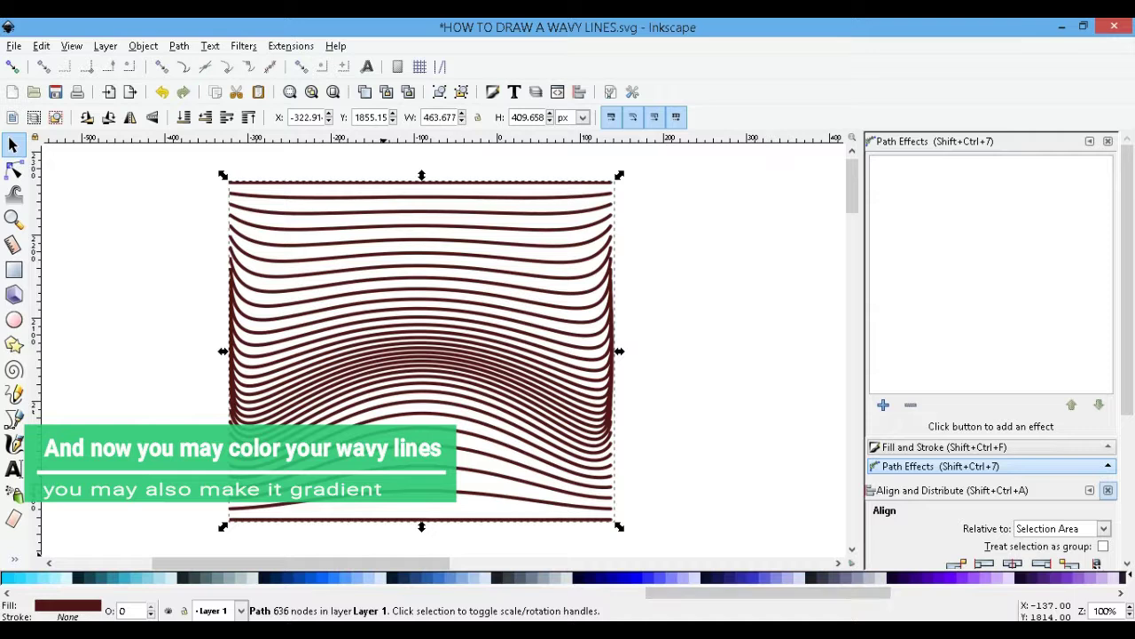
left_click(62, 577)
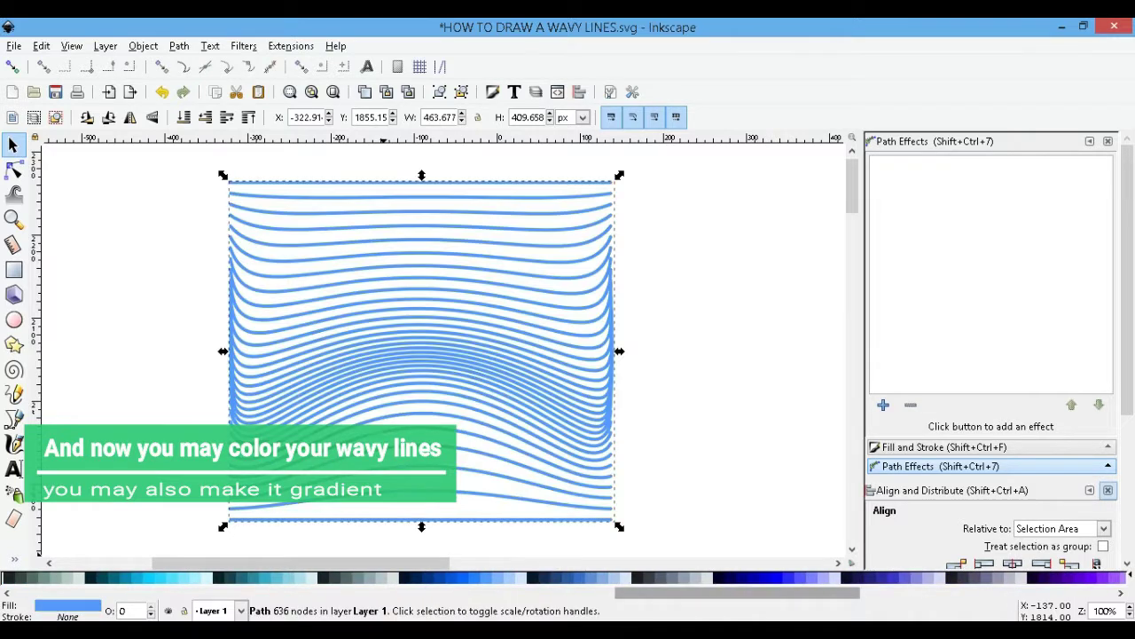
left_click_drag(768, 592, 901, 593)
Change the lines' fill to a linear gradient in Fill and Stroke.
left_click(940, 446)
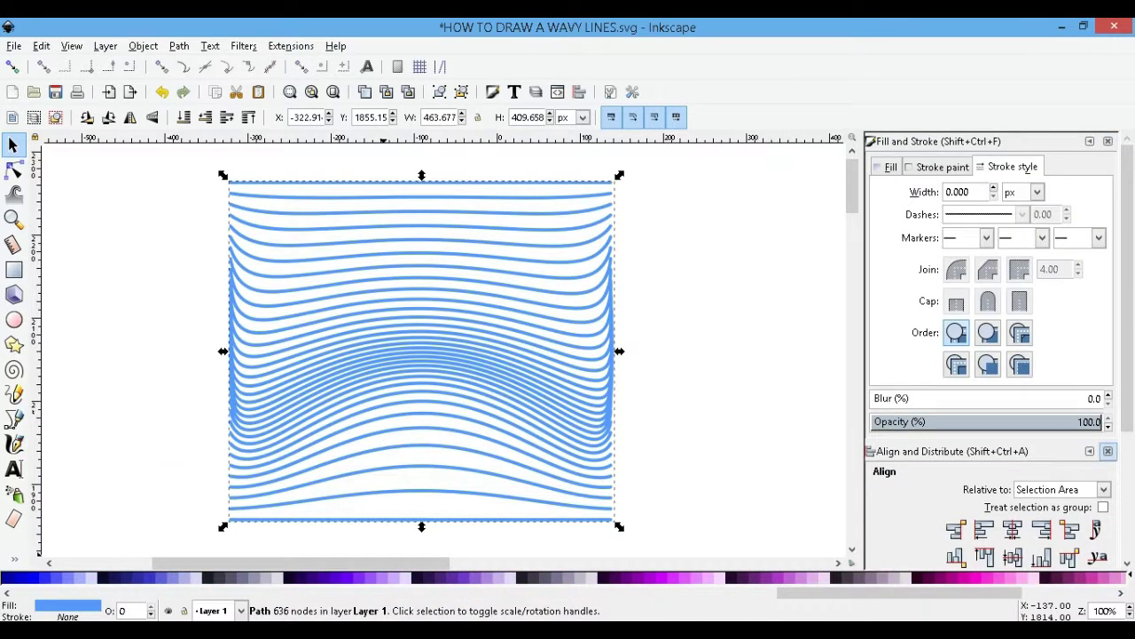
left_click(887, 167)
left_click(939, 194)
Reposition the gradient handles with the Gradient tool so the gradient runs vertically.
key("g")
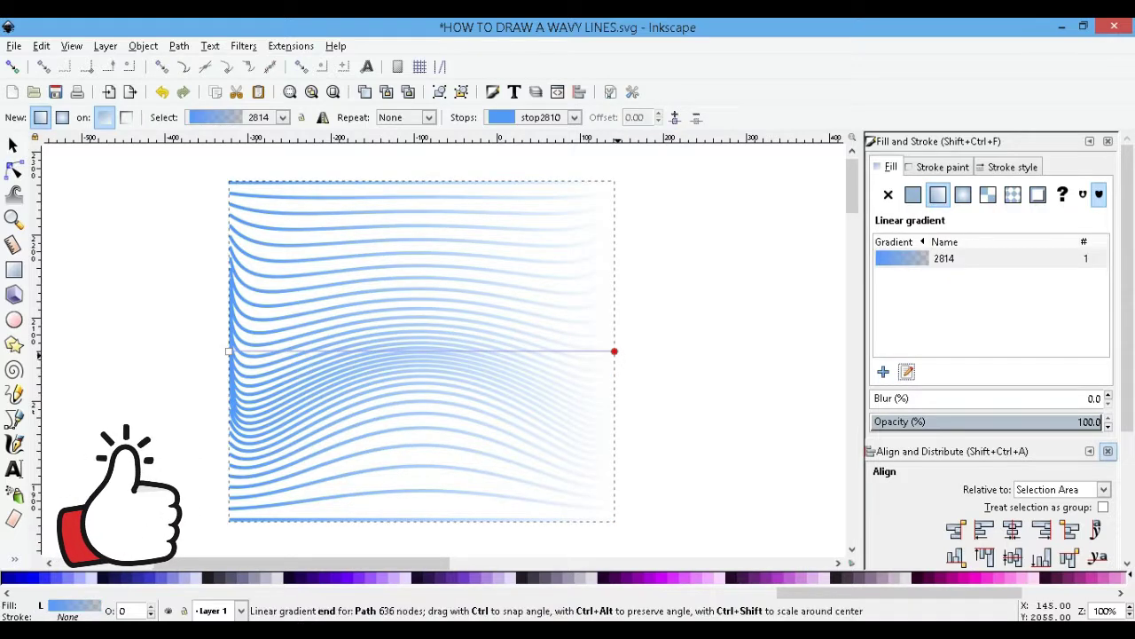
mouse_move(613, 349)
left_mouse_down()
mouse_move(459, 243)
mouse_move(432, 188)
left_mouse_up()
left_click_drag(414, 501, 434, 507)
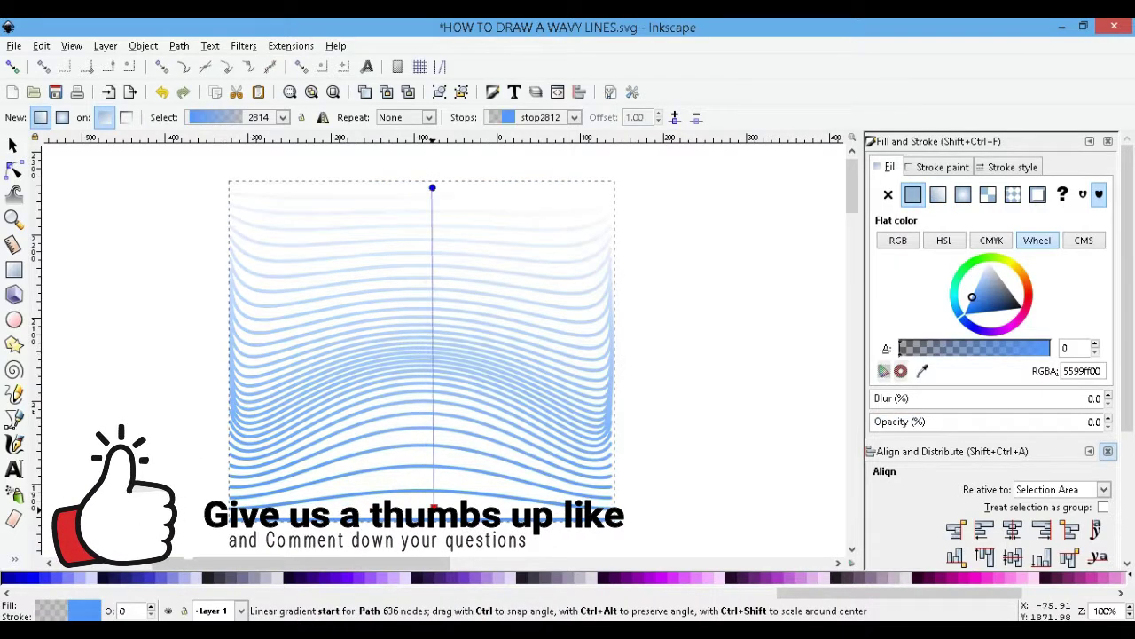
Colour the bottom gradient stop cyan and the top stop light magenta-pink.
left_click(284, 578)
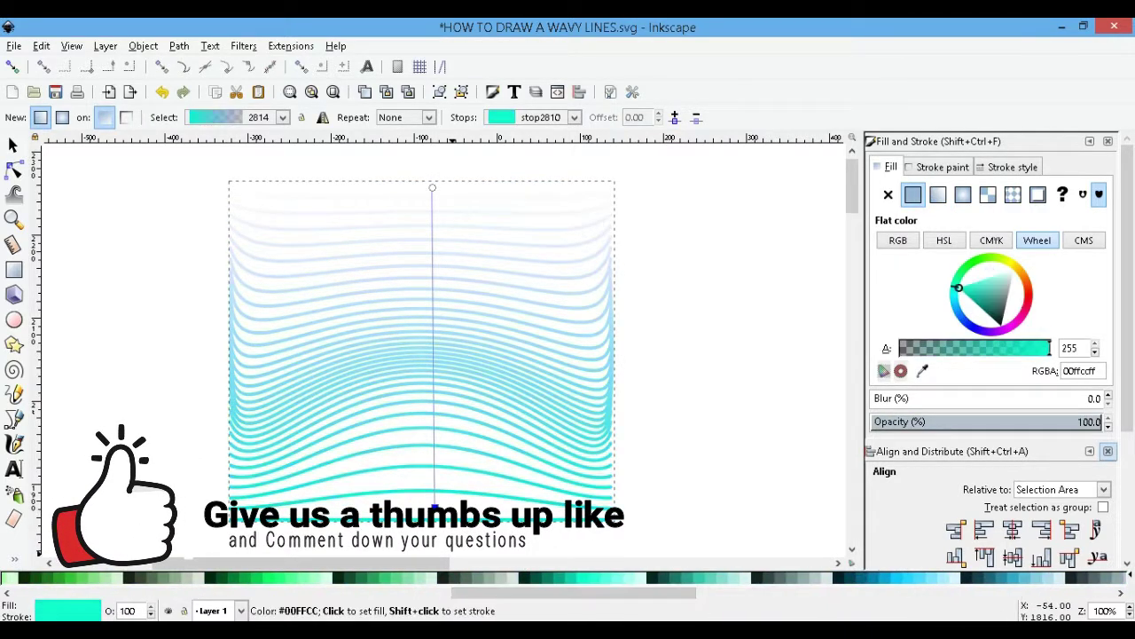
left_click(432, 187)
scroll(621, 579, "right", 5)
left_click(1064, 578)
scroll(976, 579, "right", 3)
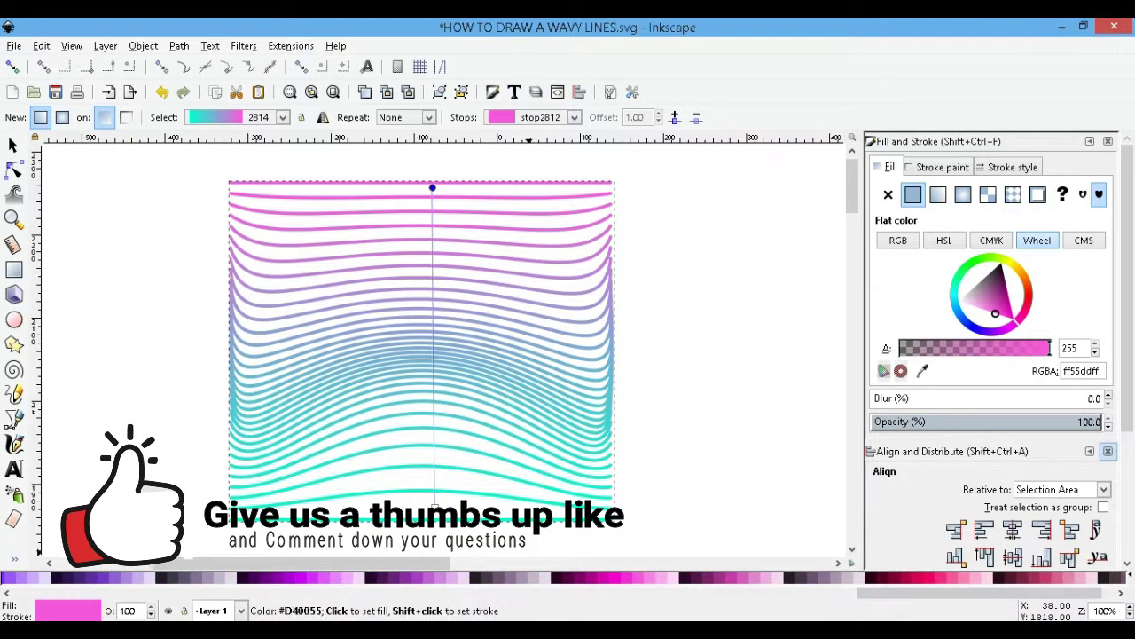
left_click(976, 578)
left_click(1020, 579)
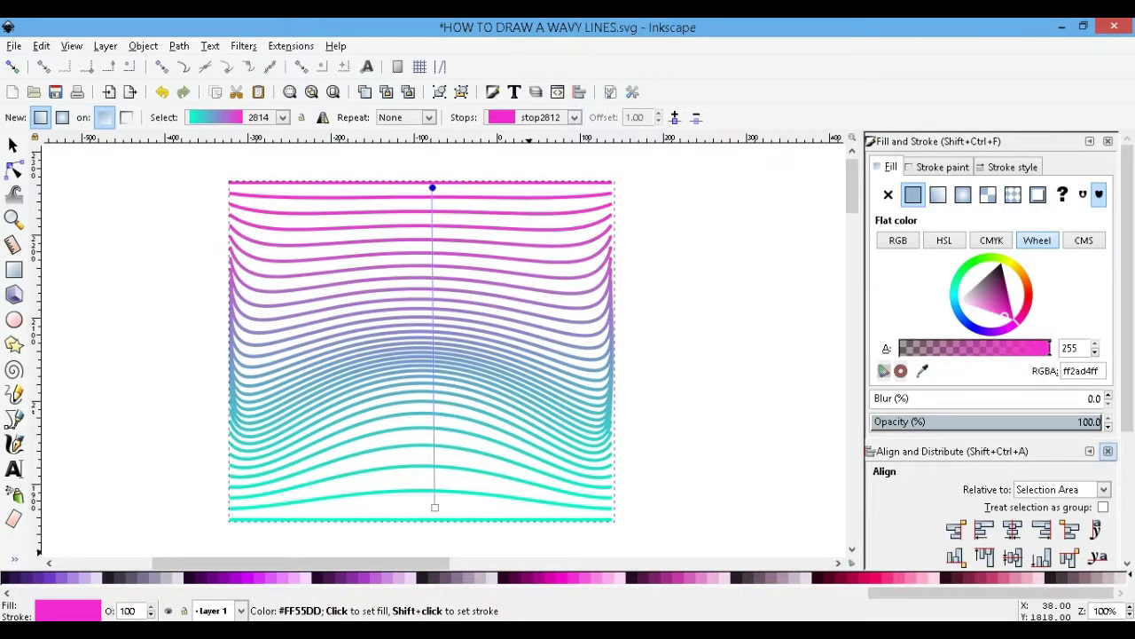
Make the bottom stop light blue, with the stops at the lines' top and bottom edges.
left_click(434, 506)
scroll(568, 578, "right", 1)
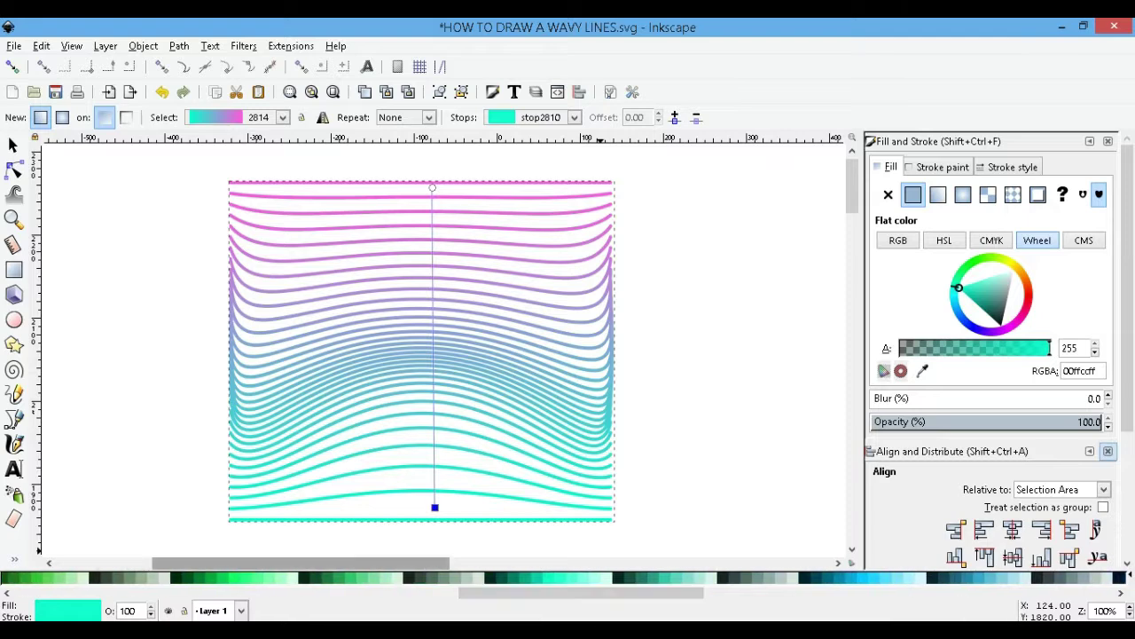
left_click(568, 579)
left_click(585, 578)
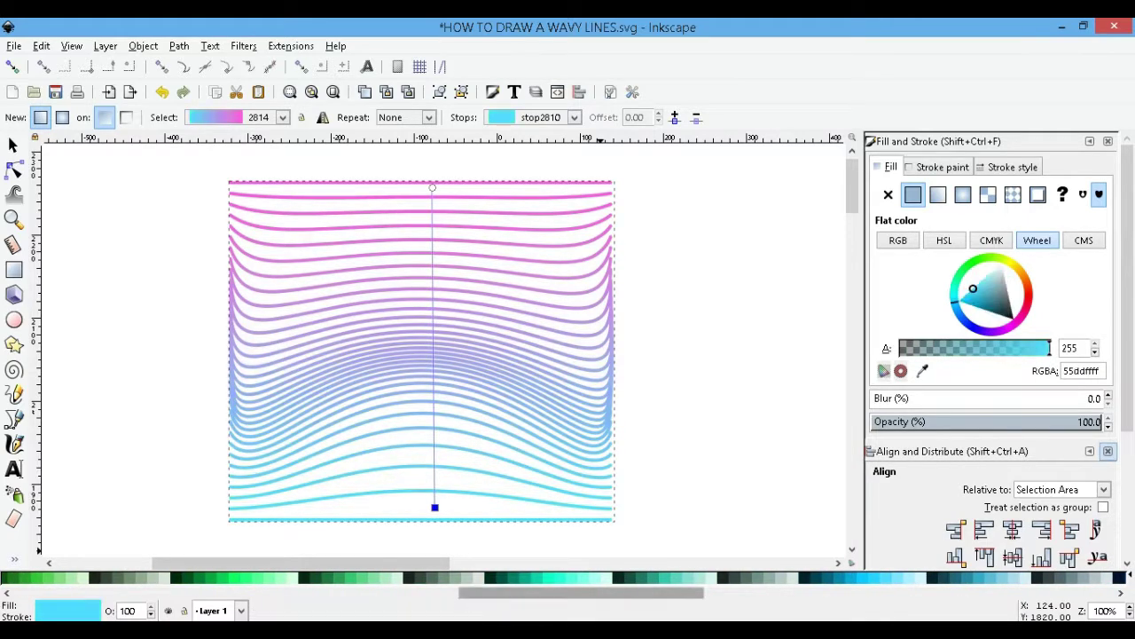
left_click_drag(581, 593, 629, 593)
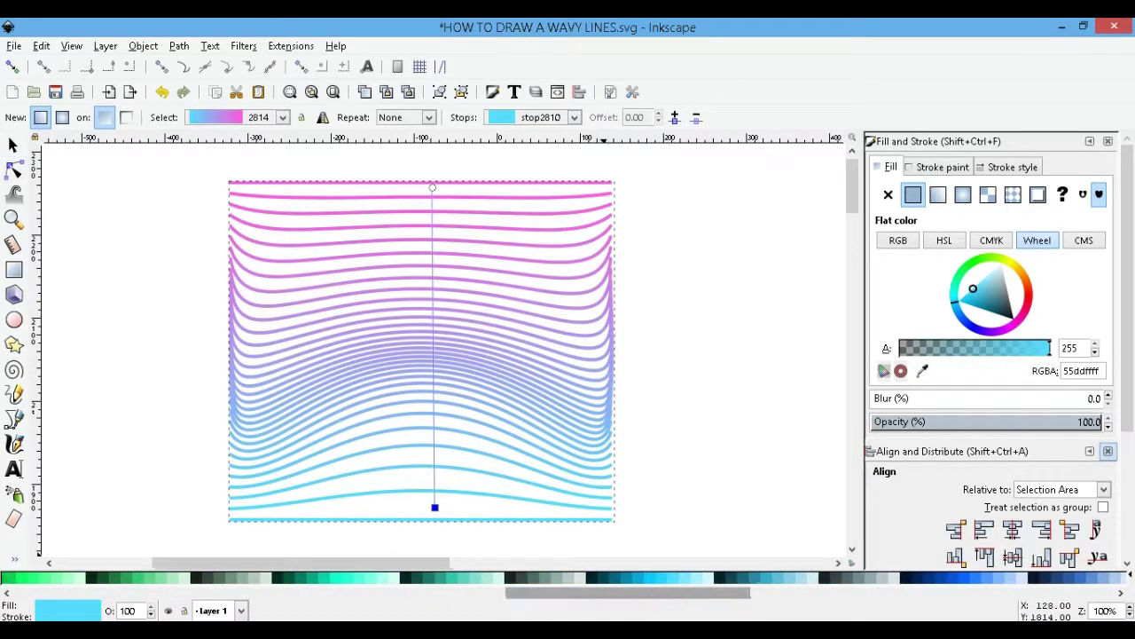
left_click_drag(435, 507, 434, 424)
mouse_move(432, 187)
left_mouse_down()
mouse_move(437, 244)
mouse_move(436, 218)
left_mouse_up()
left_click_drag(433, 424, 435, 527)
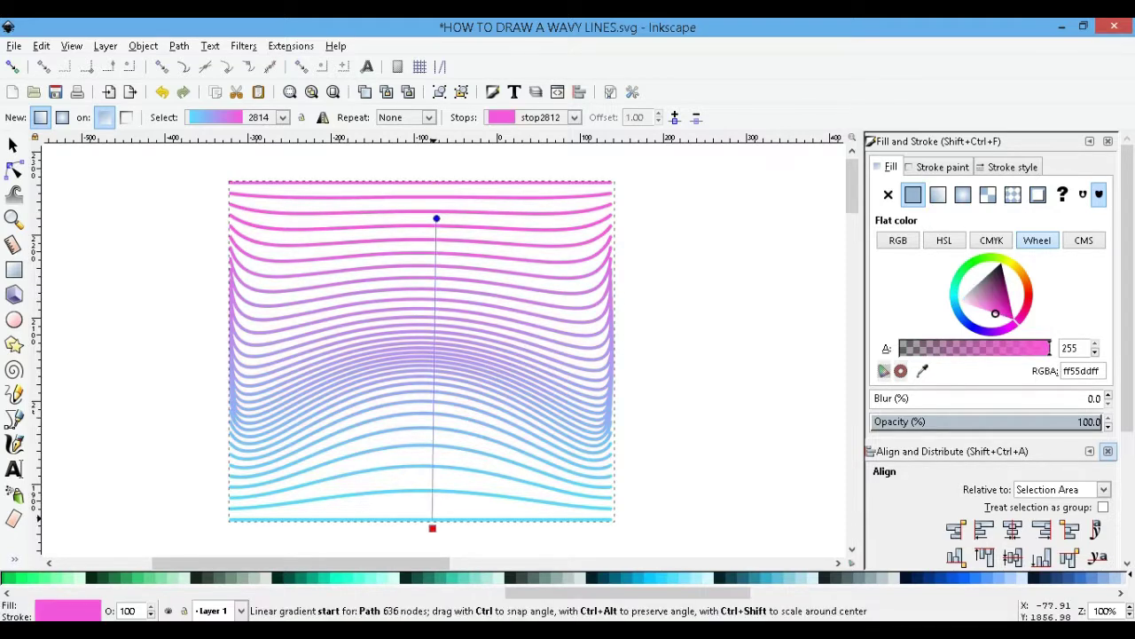
Return to the selector and clear the selection to view the pink-to-blue lines.
key("Escape")
key("s")
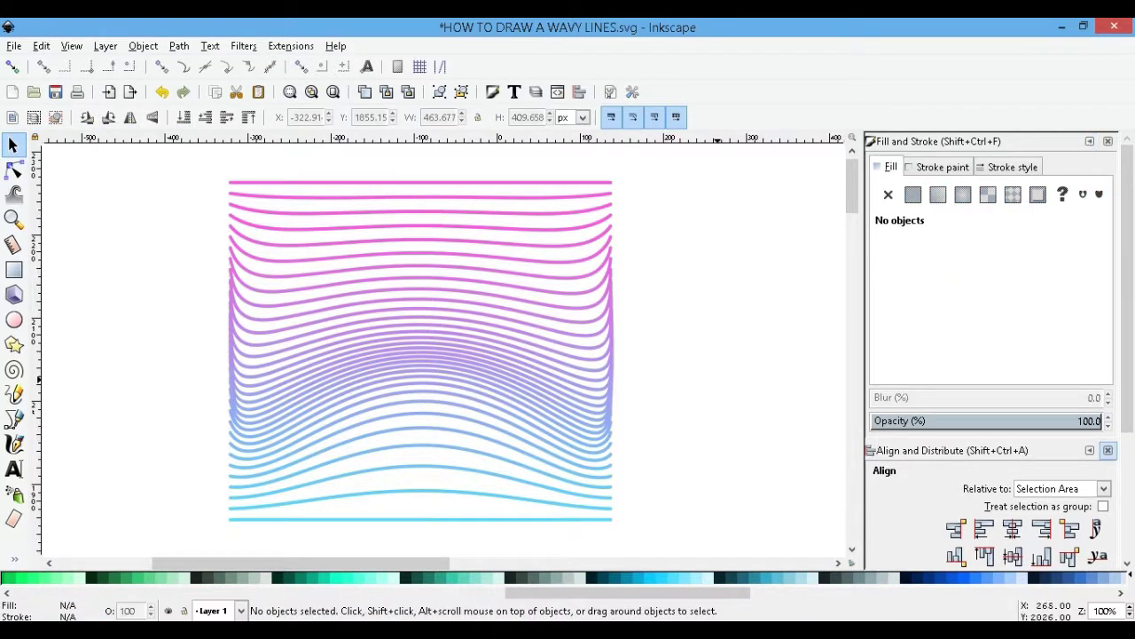